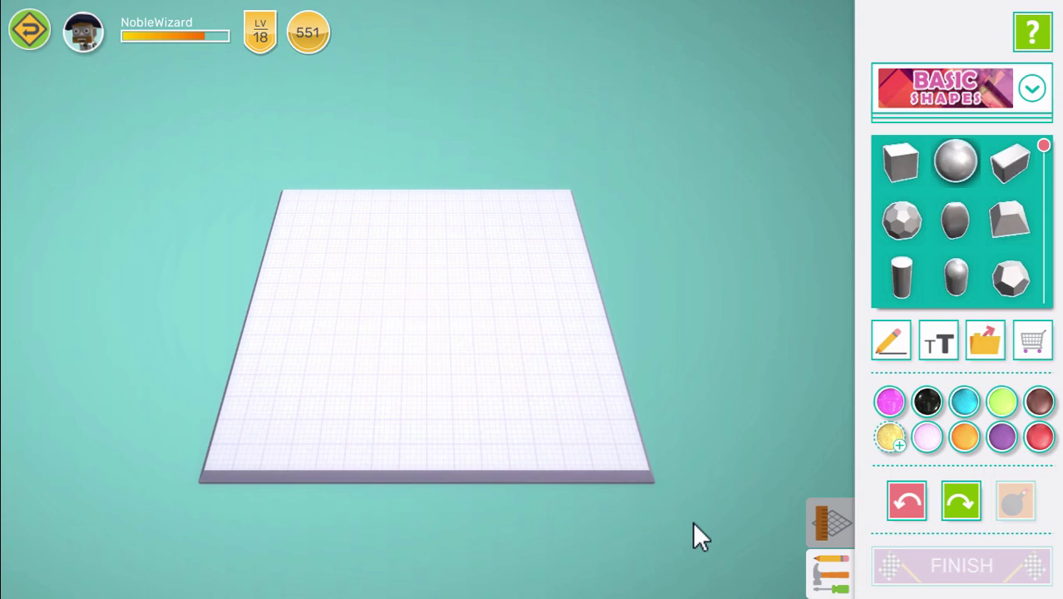
# Step: Add a gold sphere from the basic shapes to the workplane and flatten its height
pyautogui.click(955, 163)
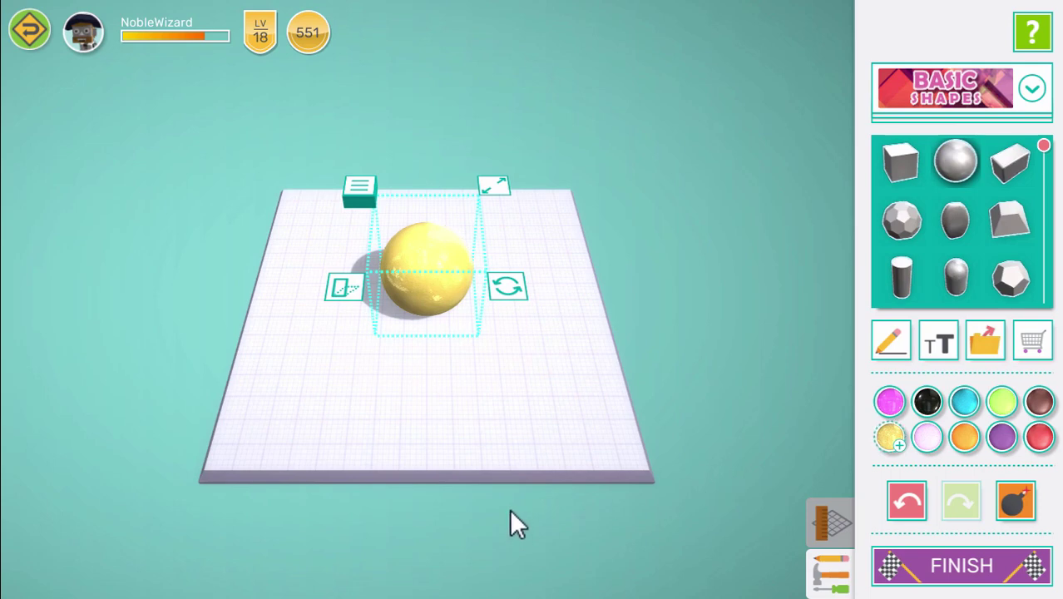
pyautogui.moveTo(509, 508); pyautogui.dragTo(504, 402)
pyautogui.scroll(3, 411, 215)
pyautogui.scroll(5, 418, 218)
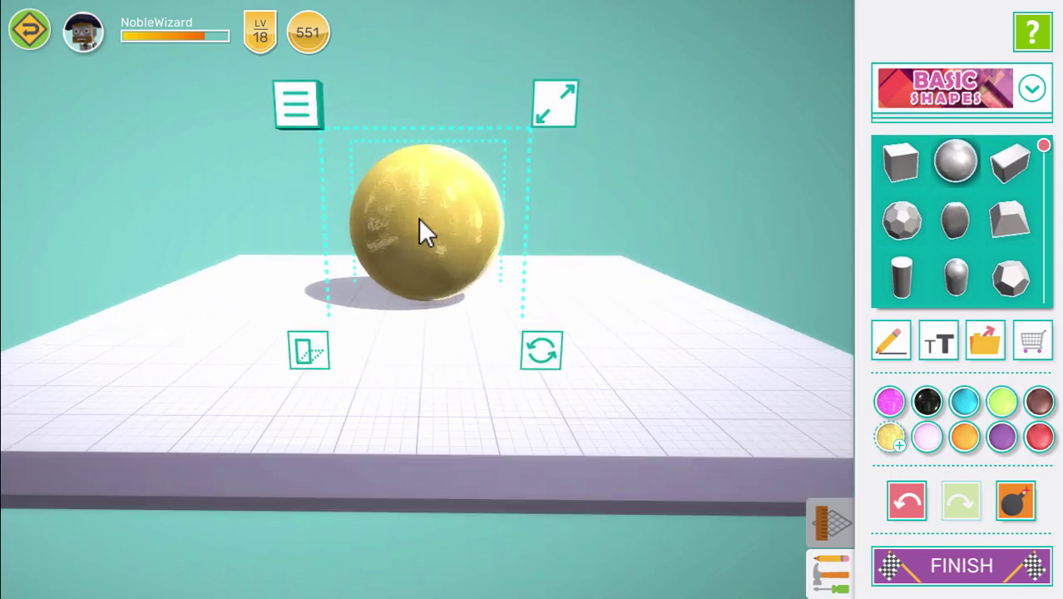
pyautogui.scroll(1, 450, 316)
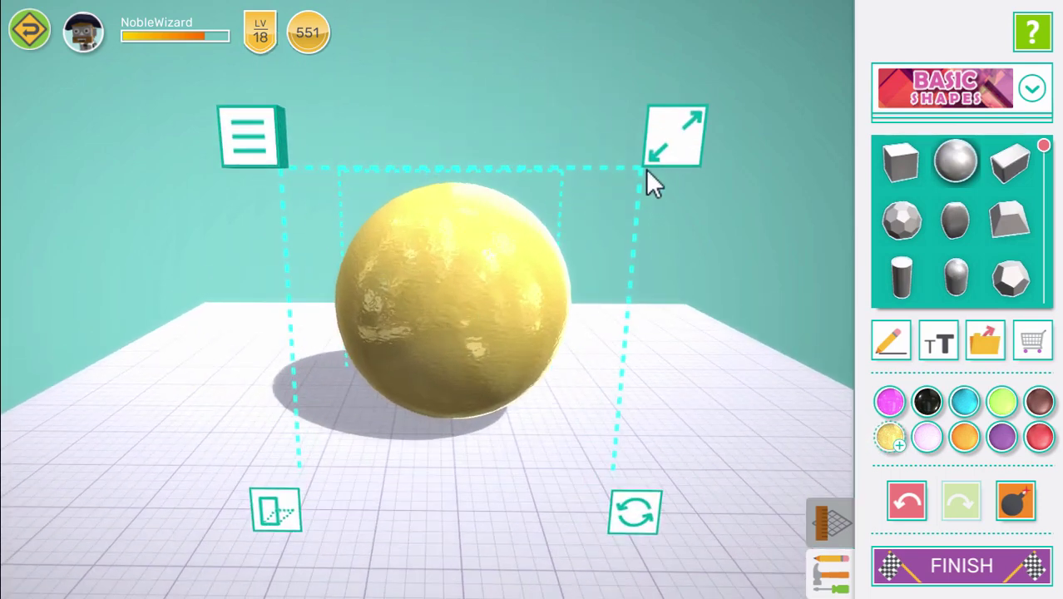
pyautogui.moveTo(667, 127); pyautogui.dragTo(668, 448)
# Step: From a top view, shrink the flattened sphere slightly and move it near the workplane's far-left corner
pyautogui.moveTo(772, 362); pyautogui.dragTo(777, 541)
pyautogui.moveTo(585, 212); pyautogui.dragTo(585, 213)
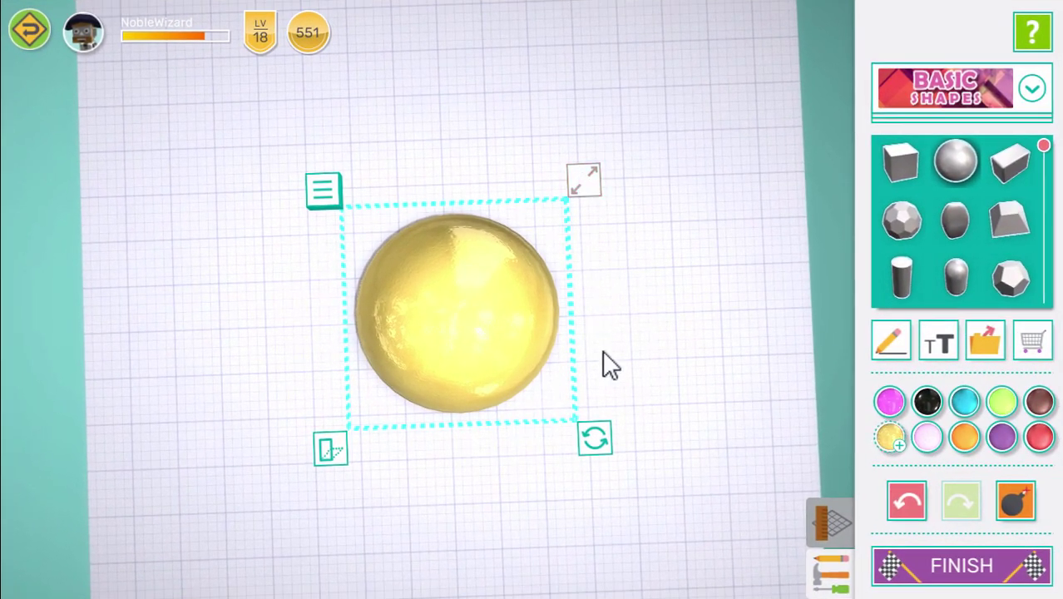
pyautogui.scroll(-2, 504, 373)
pyautogui.moveTo(558, 209); pyautogui.dragTo(537, 246)
pyautogui.moveTo(458, 373); pyautogui.dragTo(318, 269)
pyautogui.moveTo(541, 286); pyautogui.dragTo(628, 349, button='right')
pyautogui.moveTo(411, 314); pyautogui.dragTo(348, 271)
# Step: Duplicate the flattened sphere and arrange the copies into two rows of three on the workplane
pyautogui.click(242, 158)
pyautogui.moveTo(201, 283); pyautogui.dragTo(545, 265)
pyautogui.moveTo(414, 271); pyautogui.dragTo(743, 278)
pyautogui.moveTo(584, 275); pyautogui.dragTo(330, 468)
pyautogui.click(592, 452)
pyautogui.click(400, 459)
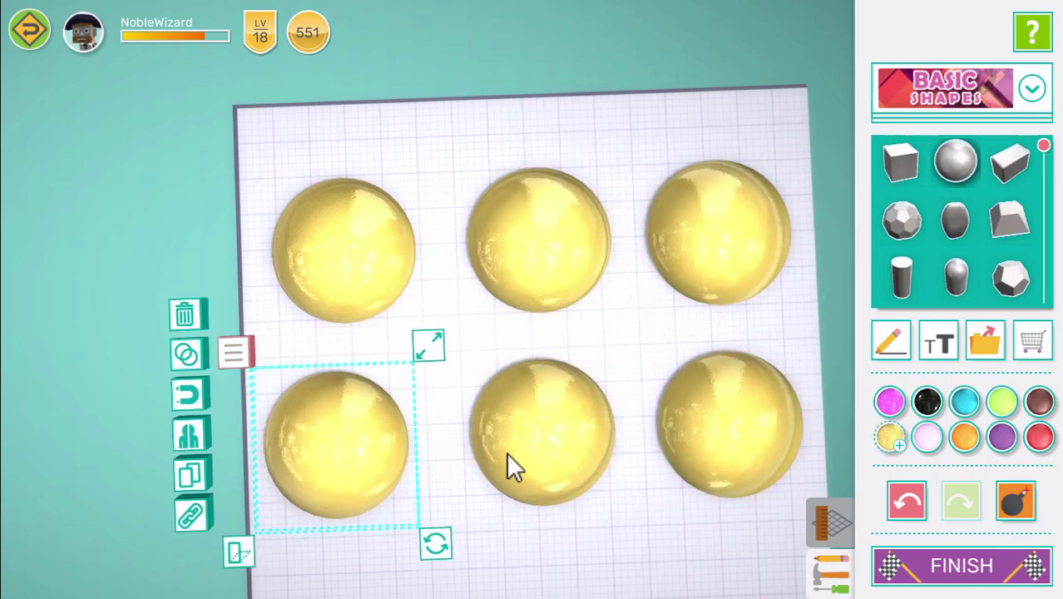
pyautogui.click(471, 348)
# Step: Add a round disc from the Flat shapes and place it off the workplane, beside the far-left sphere
pyautogui.moveTo(548, 558); pyautogui.dragTo(540, 474)
pyautogui.moveTo(419, 389); pyautogui.dragTo(517, 418, button='right')
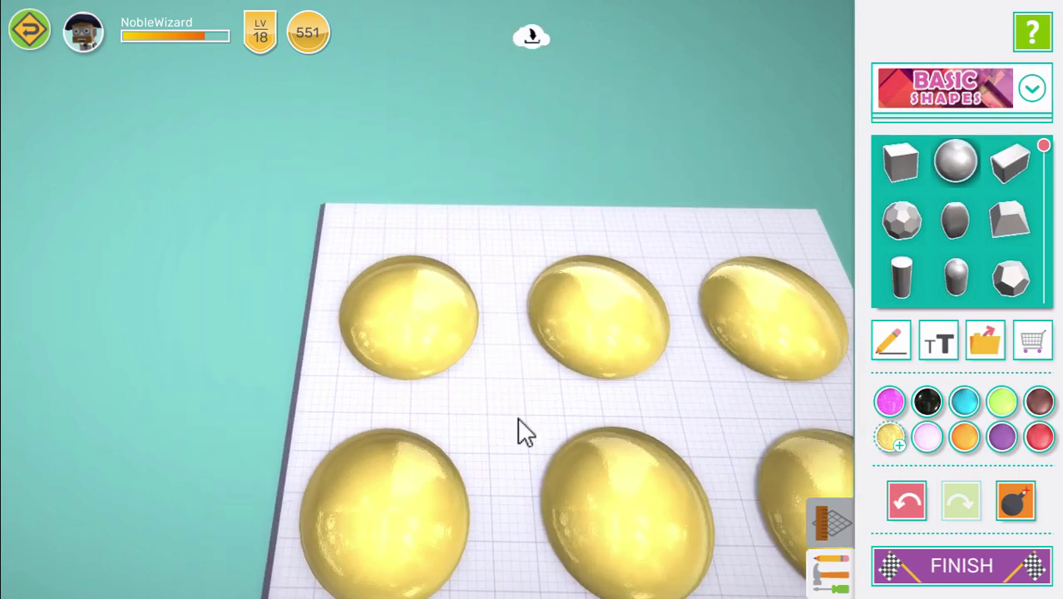
pyautogui.scroll(1, 491, 391)
pyautogui.scroll(2, 583, 287)
pyautogui.doubleClick(432, 327)
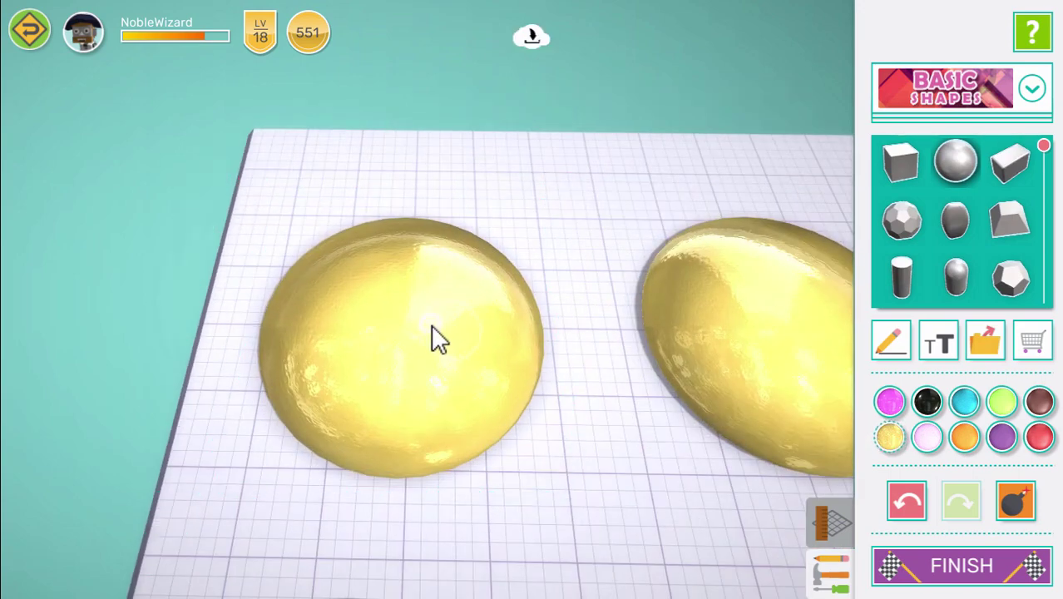
pyautogui.moveTo(702, 391); pyautogui.dragTo(703, 458)
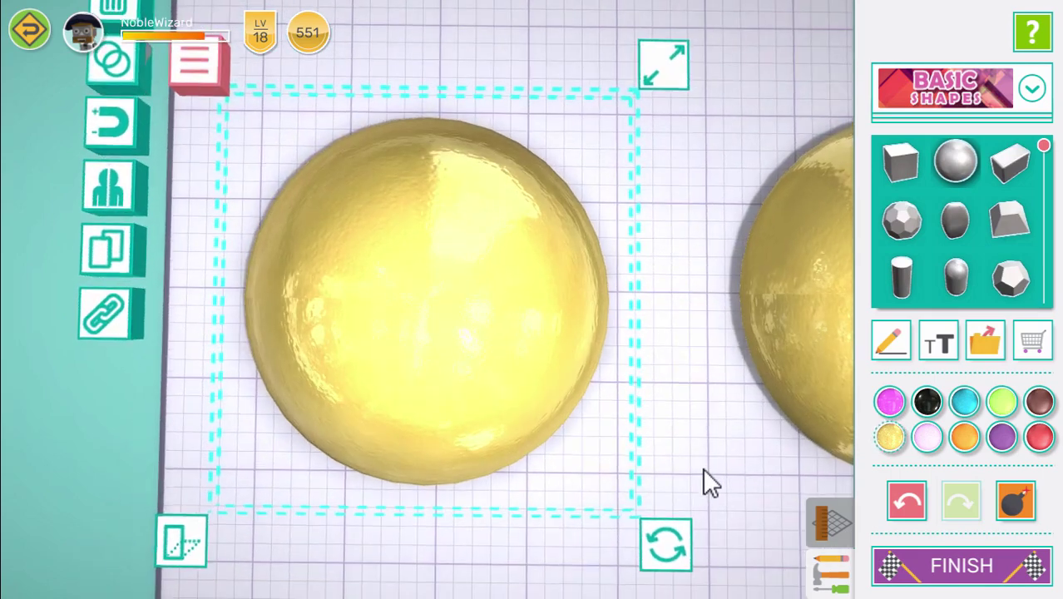
pyautogui.click(954, 106)
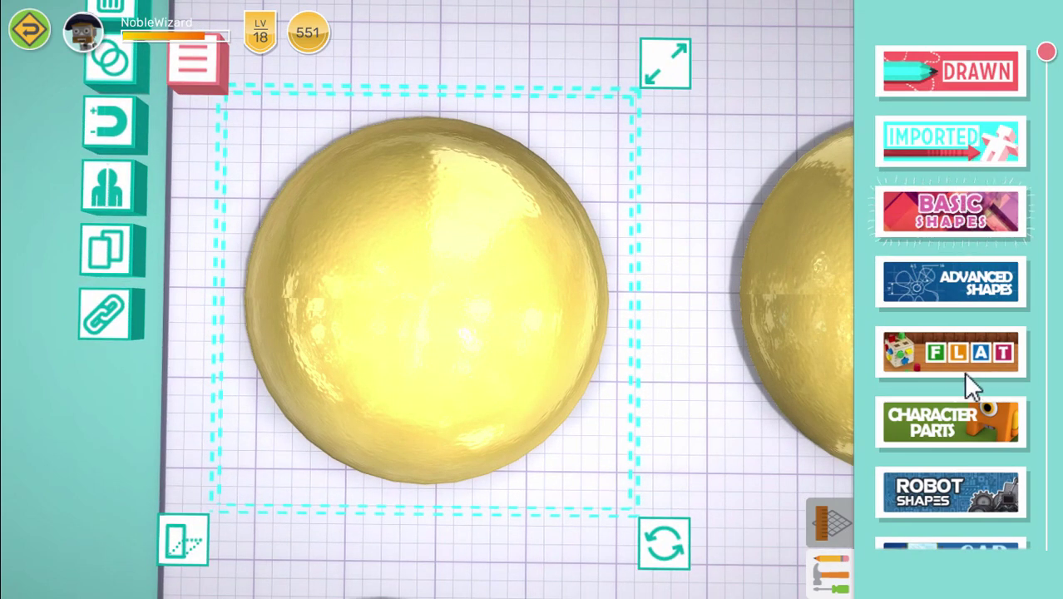
pyautogui.click(963, 368)
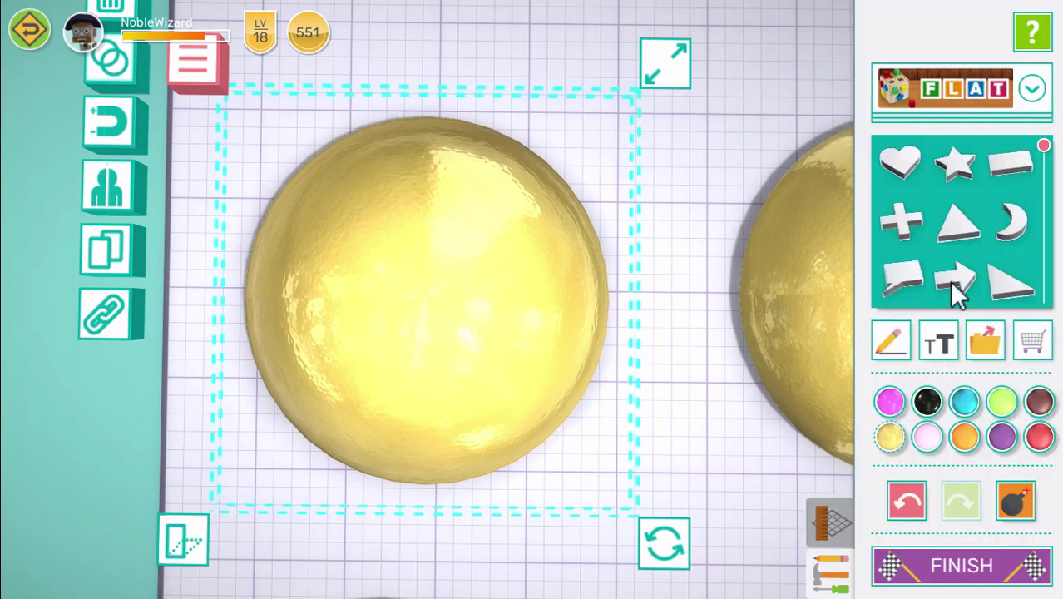
pyautogui.moveTo(953, 282); pyautogui.dragTo(954, 195)
pyautogui.scroll(-5, 570, 401)
pyautogui.click(671, 420)
pyautogui.moveTo(1008, 246); pyautogui.dragTo(196, 232)
pyautogui.scroll(3, 251, 295)
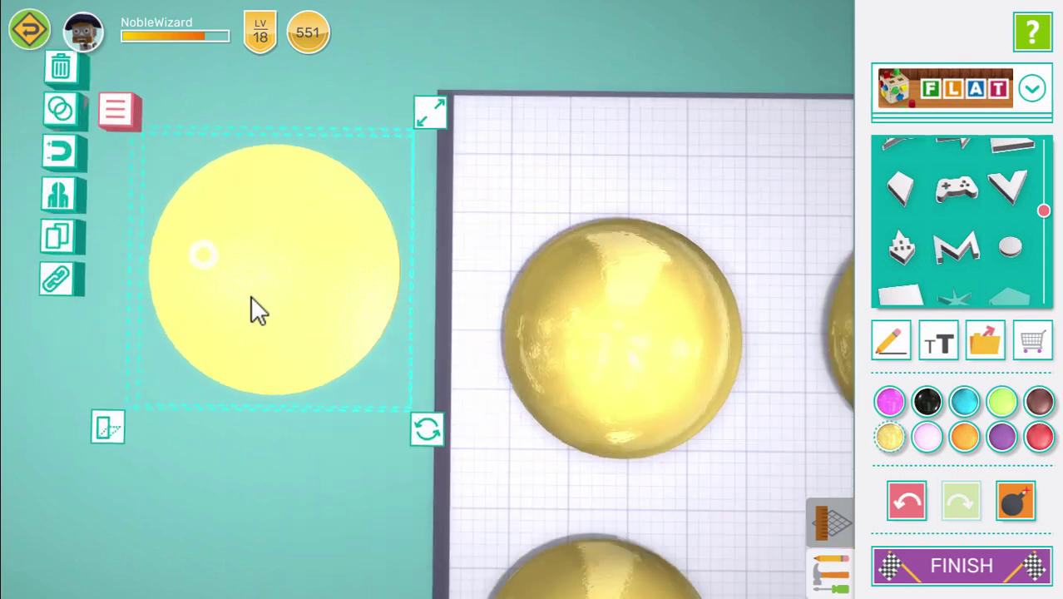
pyautogui.moveTo(250, 295); pyautogui.dragTo(412, 324, button='right')
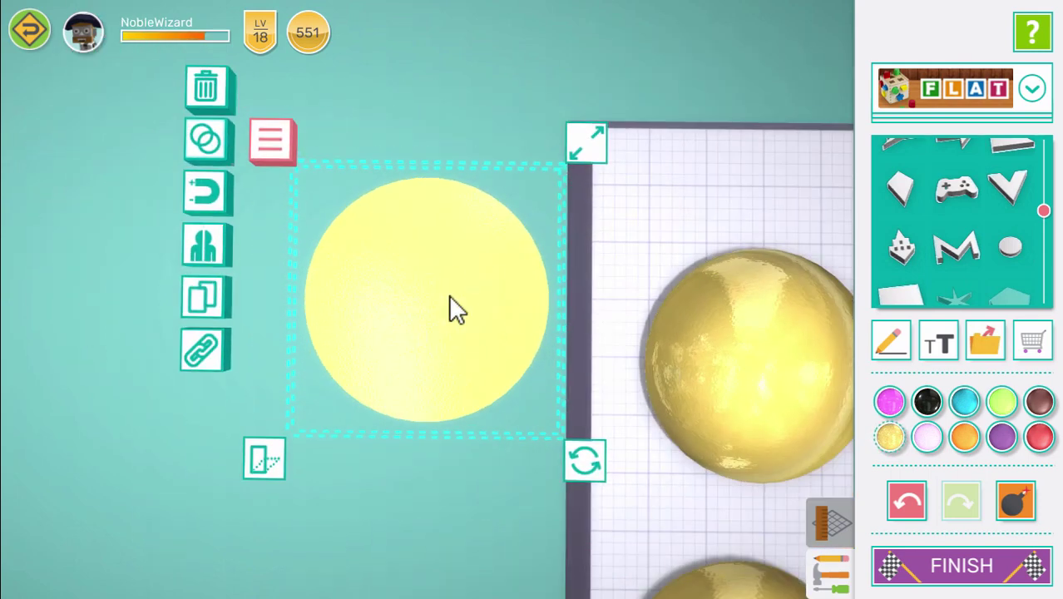
# Step: Lock the disc's scale ratio and shrink it proportionally to eye size
pyautogui.moveTo(593, 152); pyautogui.dragTo(515, 196)
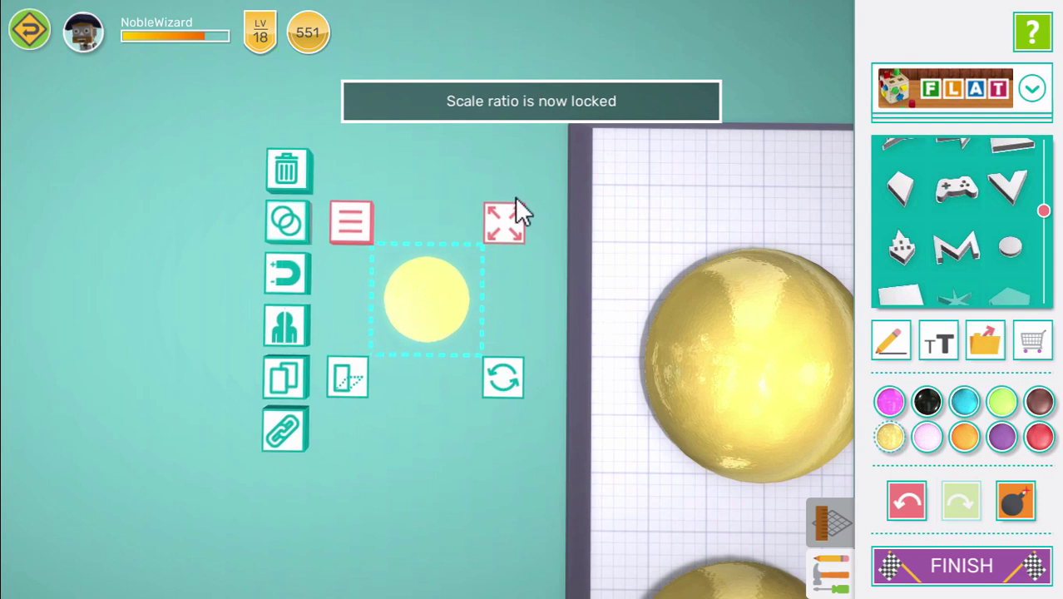
pyautogui.click(438, 462)
pyautogui.click(432, 323)
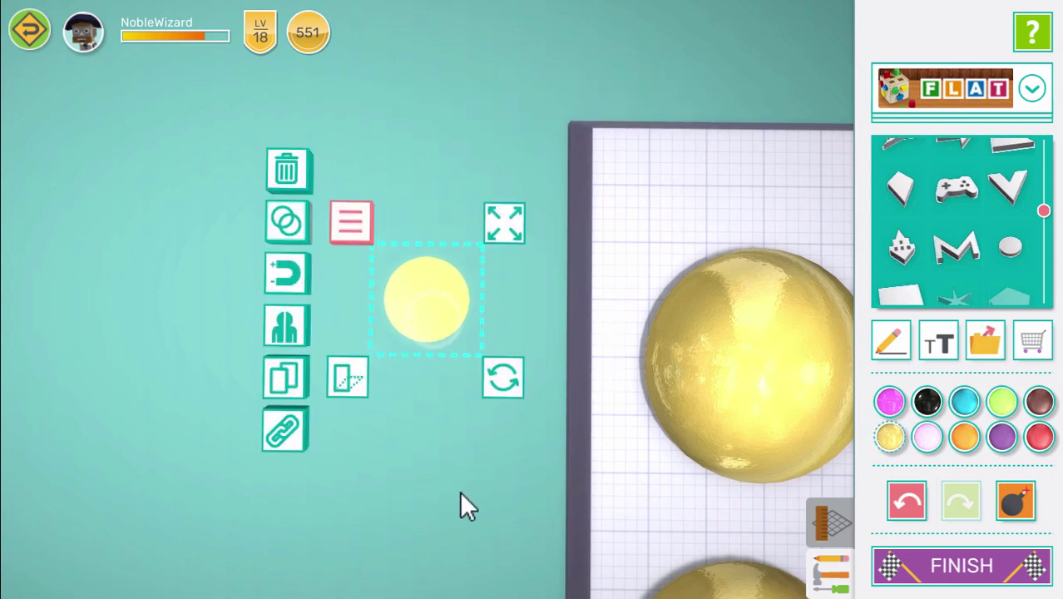
# Step: Duplicate the small disc, widen the copy into an oval and overlap it with the lower part of the original
pyautogui.click(278, 378)
pyautogui.moveTo(501, 326); pyautogui.dragTo(444, 350)
pyautogui.click(497, 260)
pyautogui.moveTo(496, 261); pyautogui.dragTo(524, 261)
pyautogui.moveTo(455, 352); pyautogui.dragTo(454, 364)
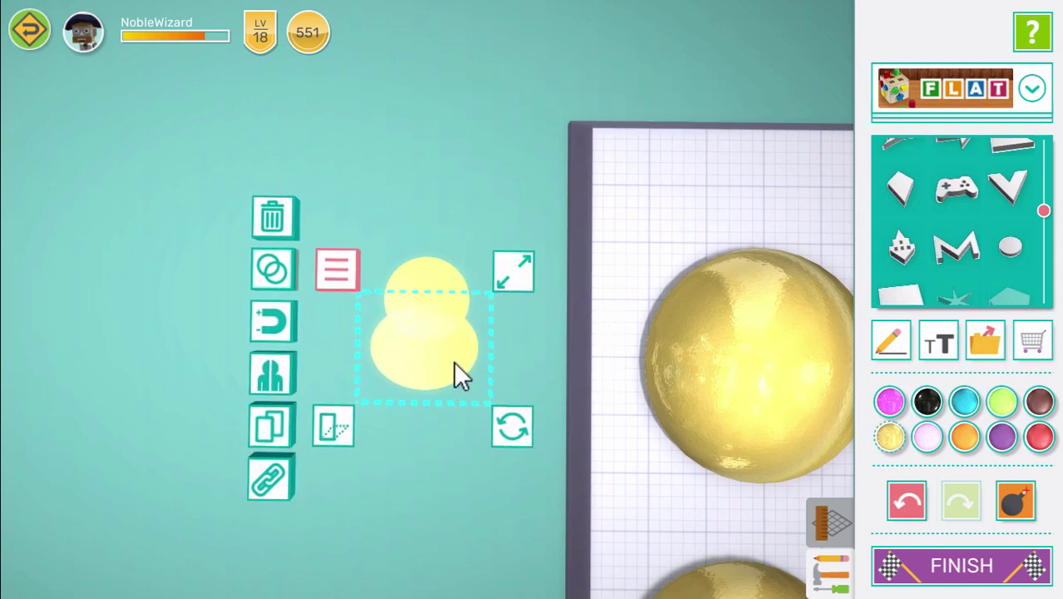
# Step: Subtract the oval from the disc to leave a curved eye shape
pyautogui.click(269, 275)
pyautogui.click(166, 267)
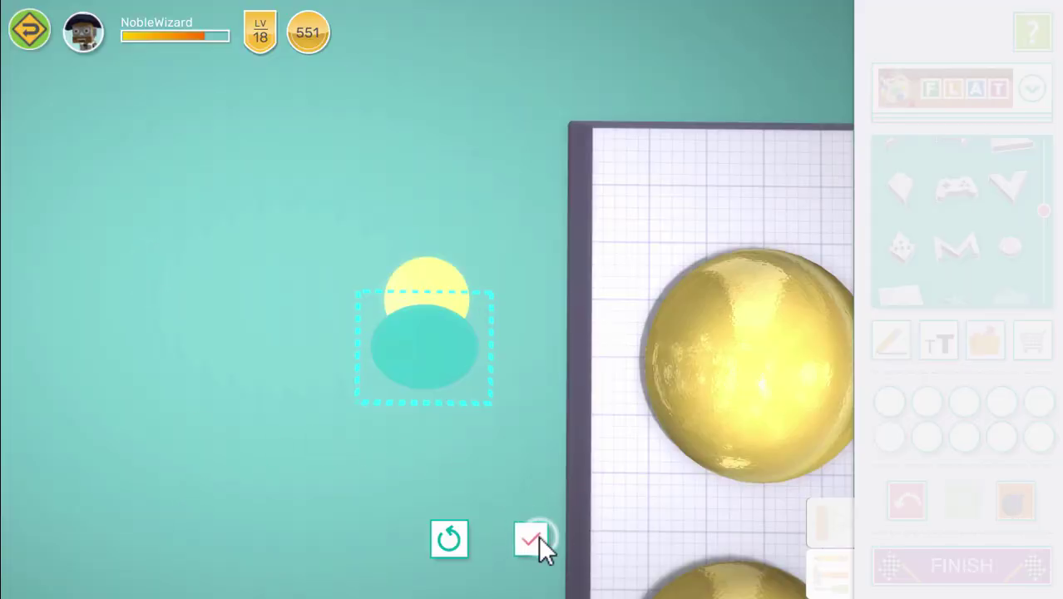
pyautogui.click(532, 539)
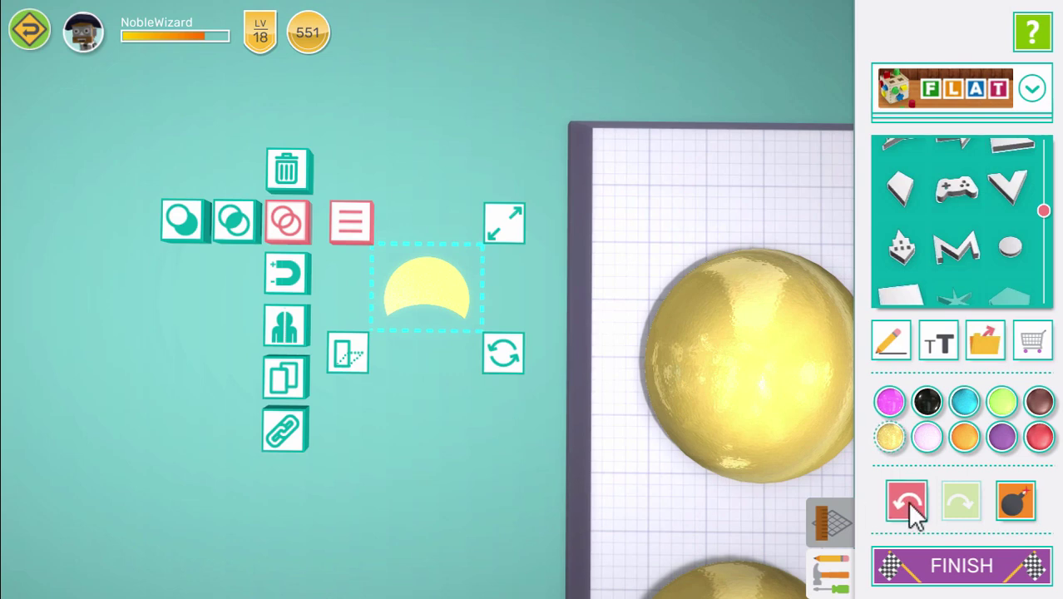
# Step: Change the orange colour swatch to white and apply it to the eye shape
pyautogui.doubleClick(958, 437)
pyautogui.click(916, 219)
pyautogui.click(1012, 565)
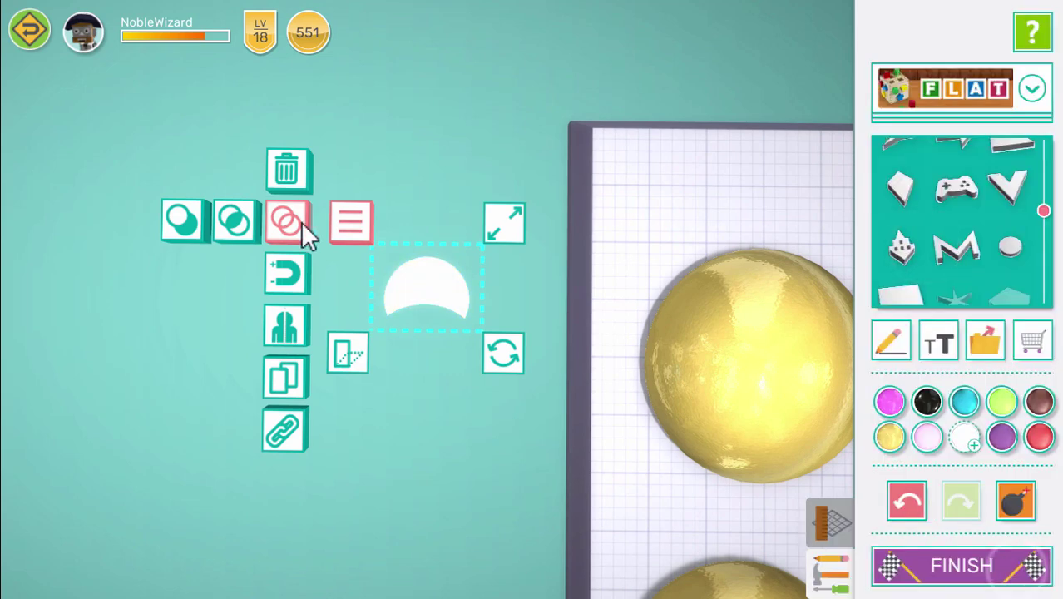
# Step: Move the white eye shape onto the upper-left part of the far-left sphere and adjust its size
pyautogui.moveTo(420, 282); pyautogui.dragTo(713, 321)
pyautogui.moveTo(793, 259)
pyautogui.mouseDown()
pyautogui.moveTo(778, 249)
pyautogui.moveTo(779, 266)
pyautogui.mouseUp()
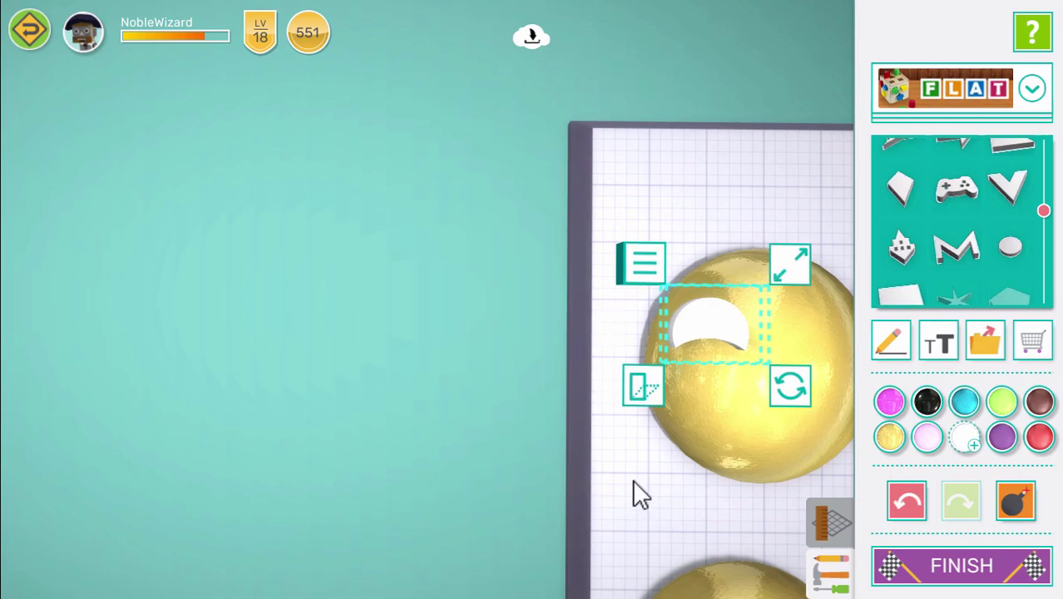
pyautogui.moveTo(632, 480); pyautogui.dragTo(440, 476, button='right')
pyautogui.scroll(4, 513, 421)
pyautogui.moveTo(674, 247); pyautogui.dragTo(651, 243)
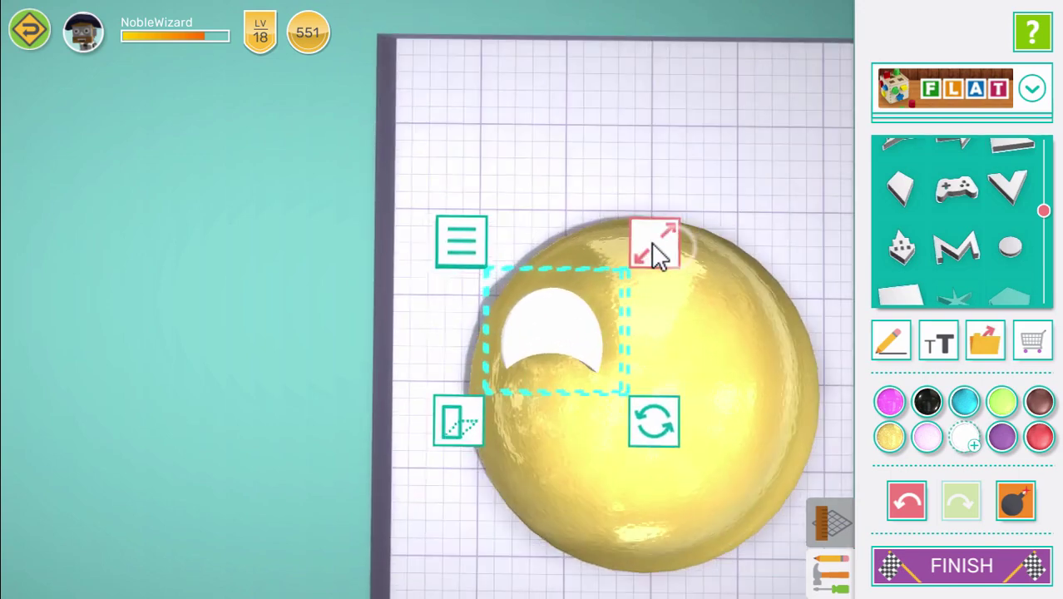
# Step: Shift the white eye slightly toward the sphere's centre and rotate it to tilt with the face
pyautogui.moveTo(310, 454); pyautogui.dragTo(493, 297)
pyautogui.moveTo(660, 399); pyautogui.dragTo(399, 441)
pyautogui.moveTo(637, 461); pyautogui.dragTo(619, 486)
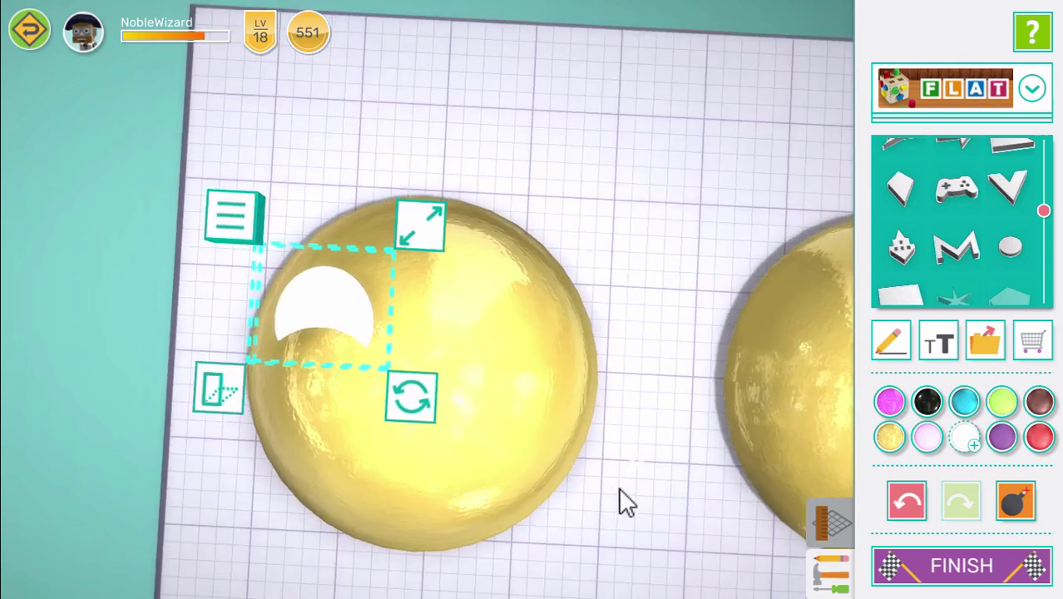
pyautogui.moveTo(353, 309); pyautogui.dragTo(387, 297)
pyautogui.moveTo(440, 382); pyautogui.dragTo(452, 368)
# Step: Duplicate the white eye, place the copy on the right side of the face and rotate it to mirror the first
pyautogui.click(266, 221)
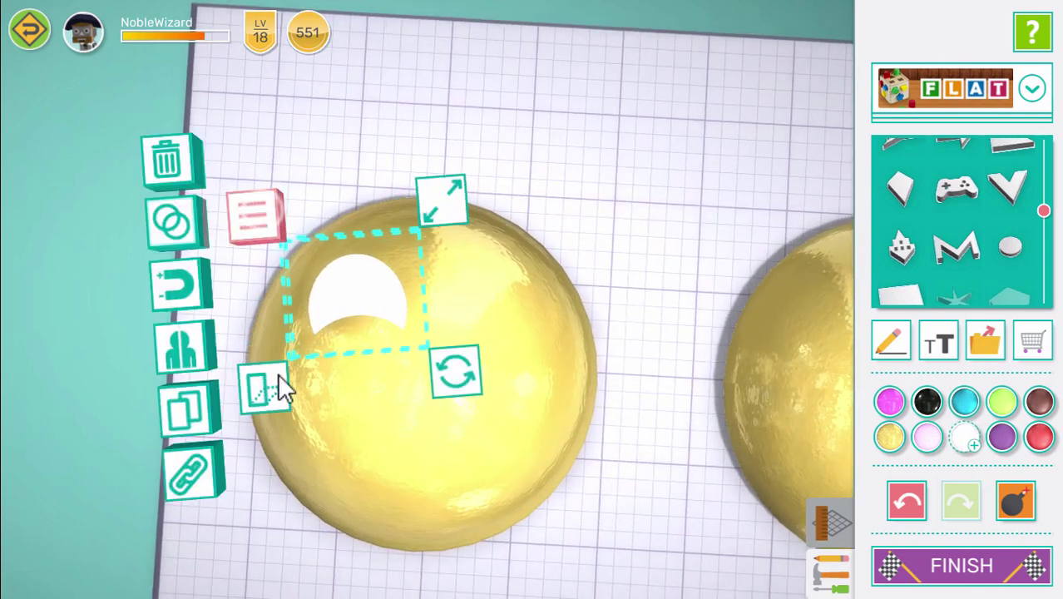
pyautogui.click(202, 420)
pyautogui.moveTo(489, 301); pyautogui.dragTo(545, 350)
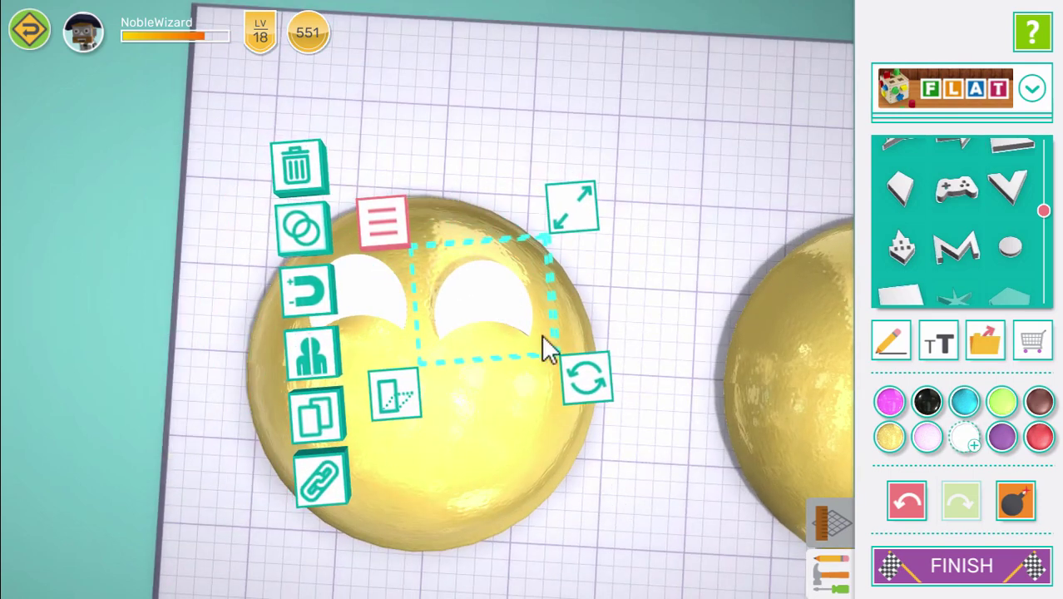
pyautogui.moveTo(587, 395); pyautogui.dragTo(562, 398)
pyautogui.moveTo(495, 297)
pyautogui.mouseDown()
pyautogui.moveTo(513, 304)
pyautogui.moveTo(505, 297)
pyautogui.mouseUp()
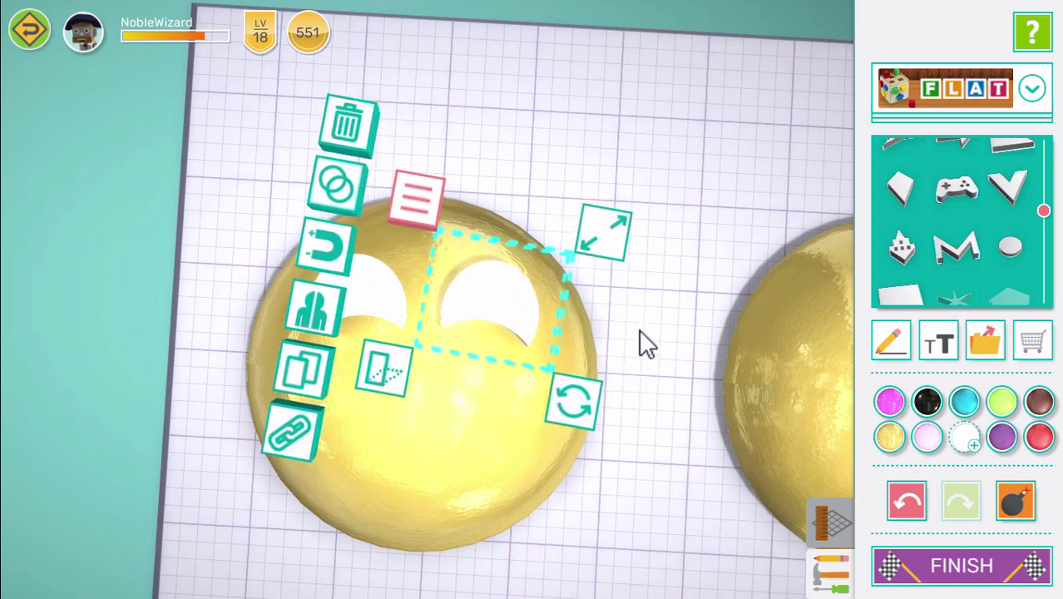
pyautogui.click(639, 329)
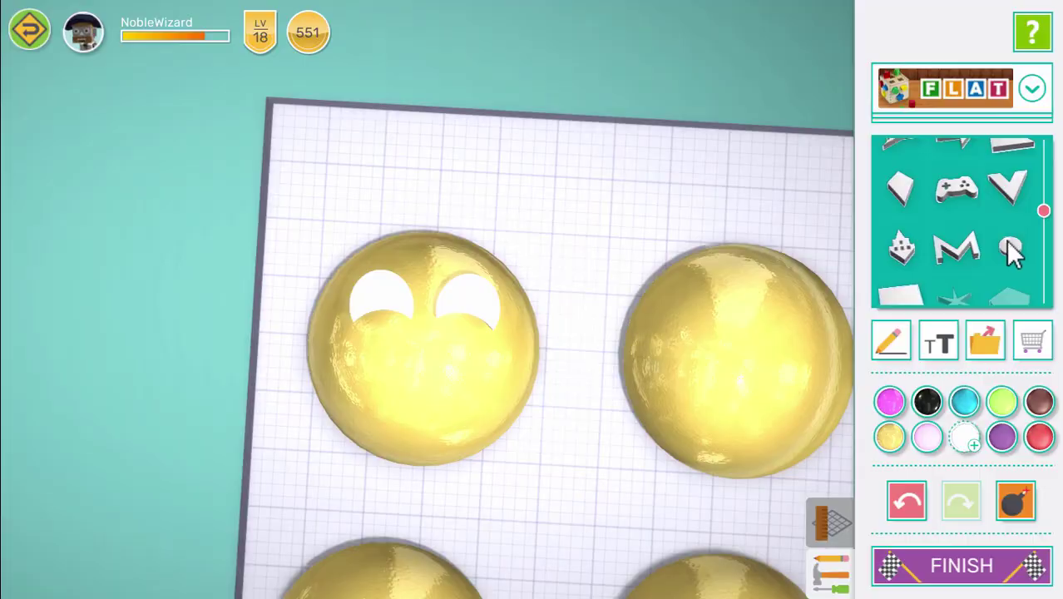
# Step: Add another flat disc and shrink it to pupil size over the left eye
pyautogui.click(1009, 250)
pyautogui.moveTo(710, 580); pyautogui.dragTo(490, 229)
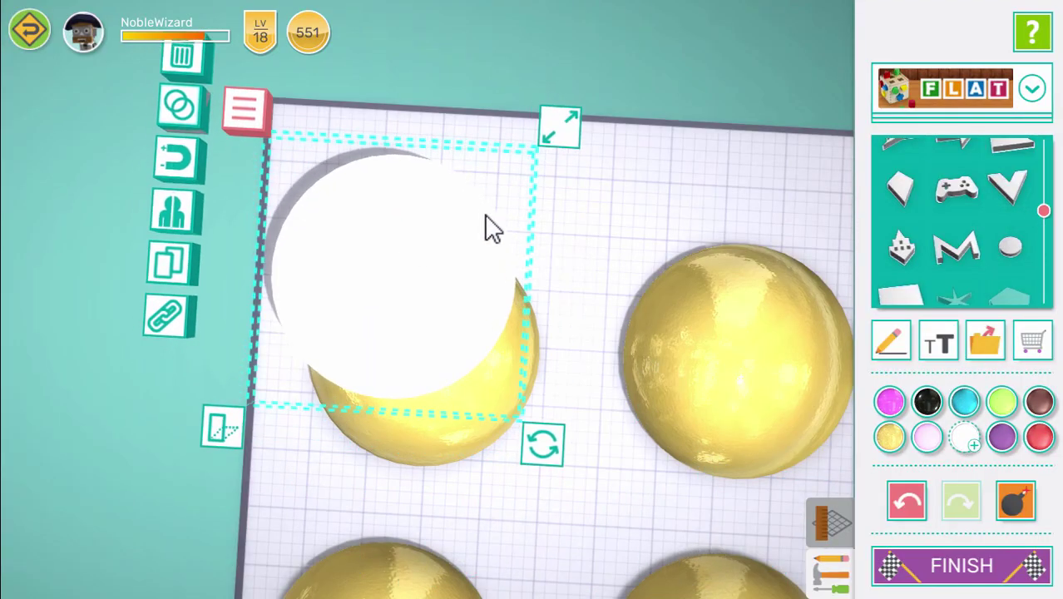
pyautogui.click(561, 126)
pyautogui.moveTo(560, 132); pyautogui.dragTo(460, 188)
# Step: Apply the light blue swatch to the pupil and adjust the colour to a deeper blue
pyautogui.click(961, 407)
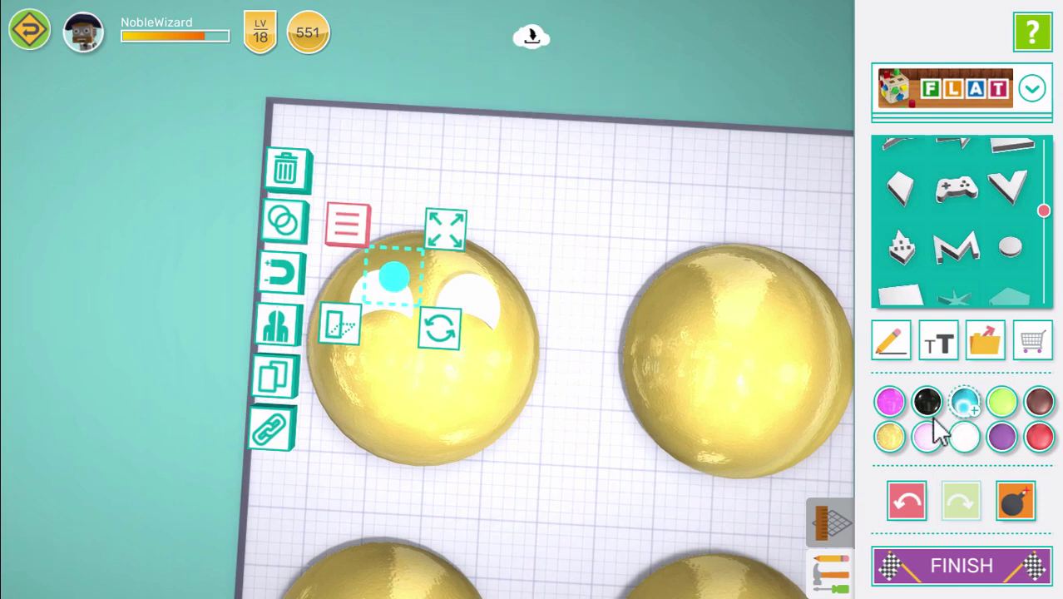
pyautogui.click(962, 408)
pyautogui.moveTo(942, 267); pyautogui.dragTo(945, 298)
pyautogui.click(1011, 566)
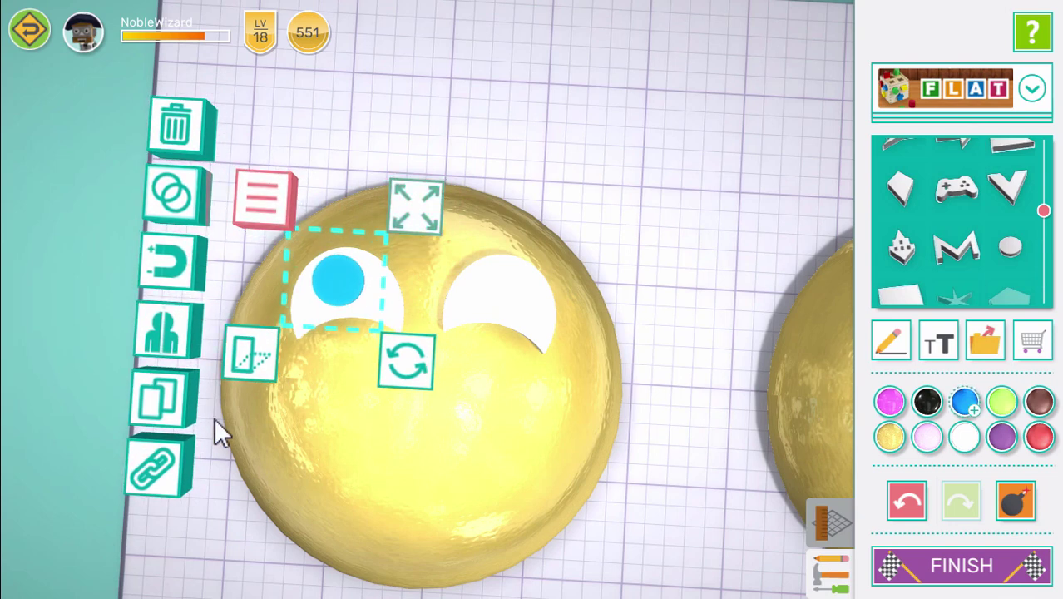
# Step: Toggle the magnet option on for the blue pupil, centre it in the left eye and place a duplicate in the right eye
pyautogui.click(178, 254)
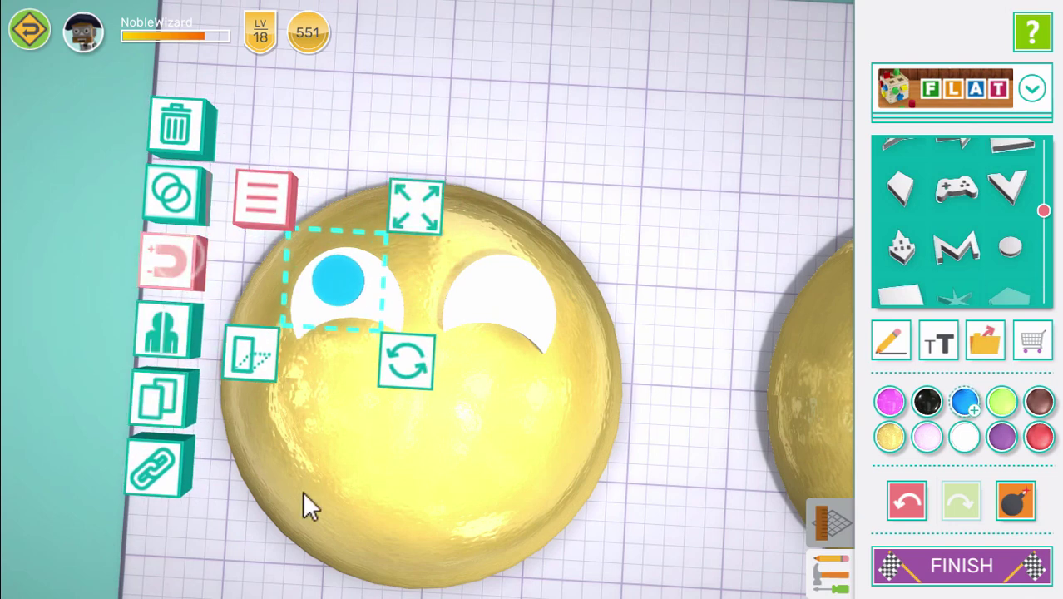
pyautogui.click(347, 281)
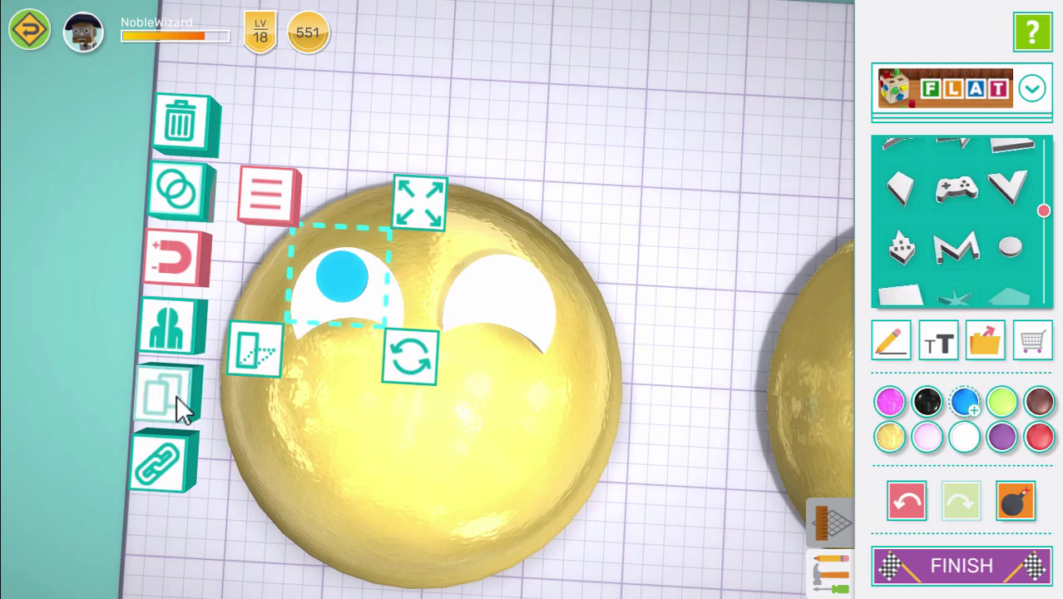
pyautogui.click(171, 395)
pyautogui.moveTo(452, 277); pyautogui.dragTo(519, 284)
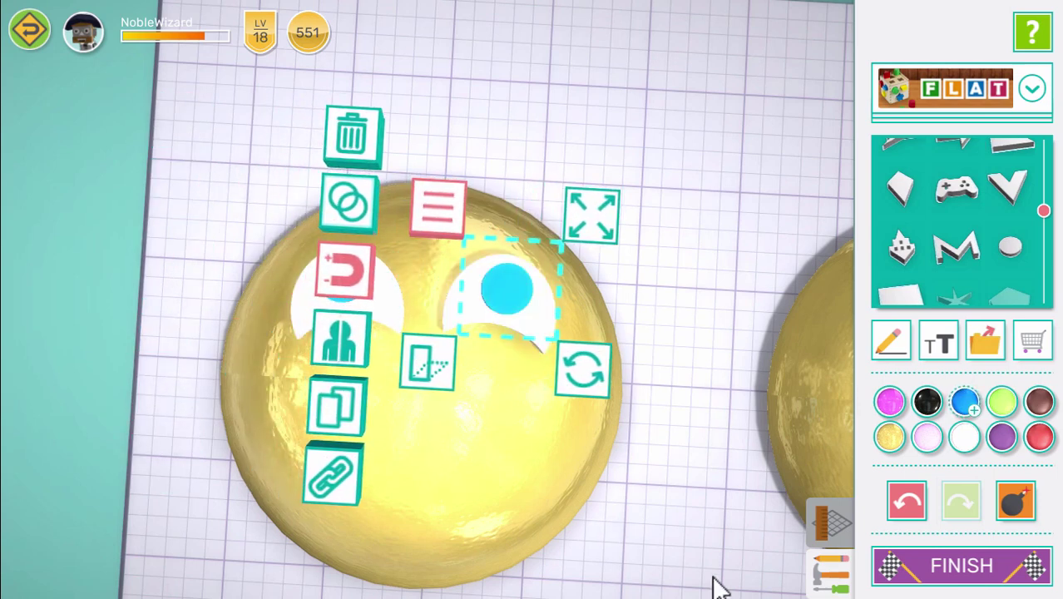
pyautogui.click(684, 534)
# Step: Add a flat crescent over the lower half of the face and rotate it into a smiling mouth
pyautogui.scroll(-4, 638, 531)
pyautogui.moveTo(224, 521); pyautogui.dragTo(448, 469)
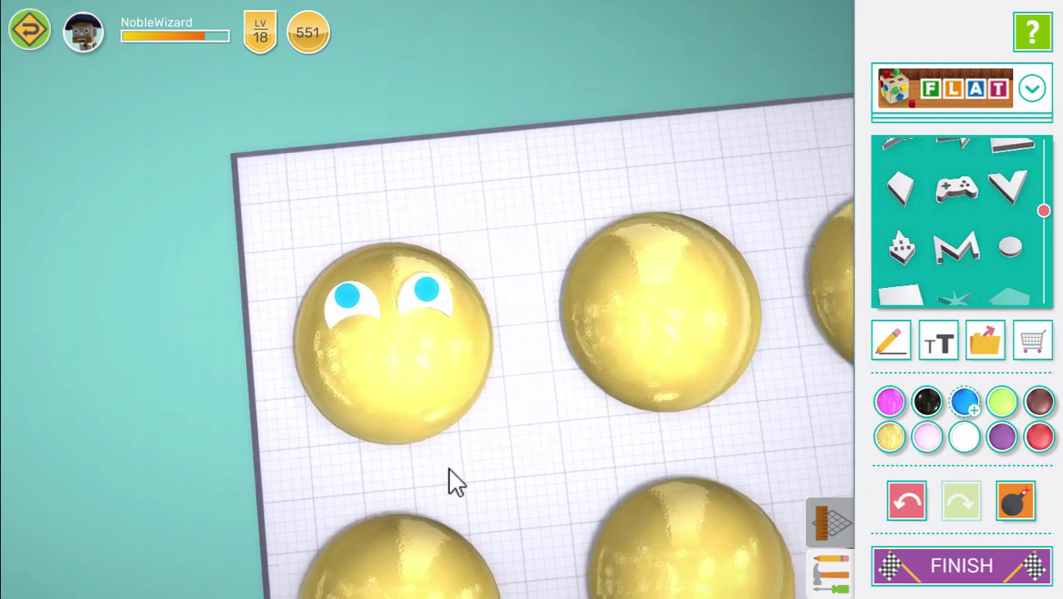
pyautogui.moveTo(958, 192); pyautogui.dragTo(954, 349)
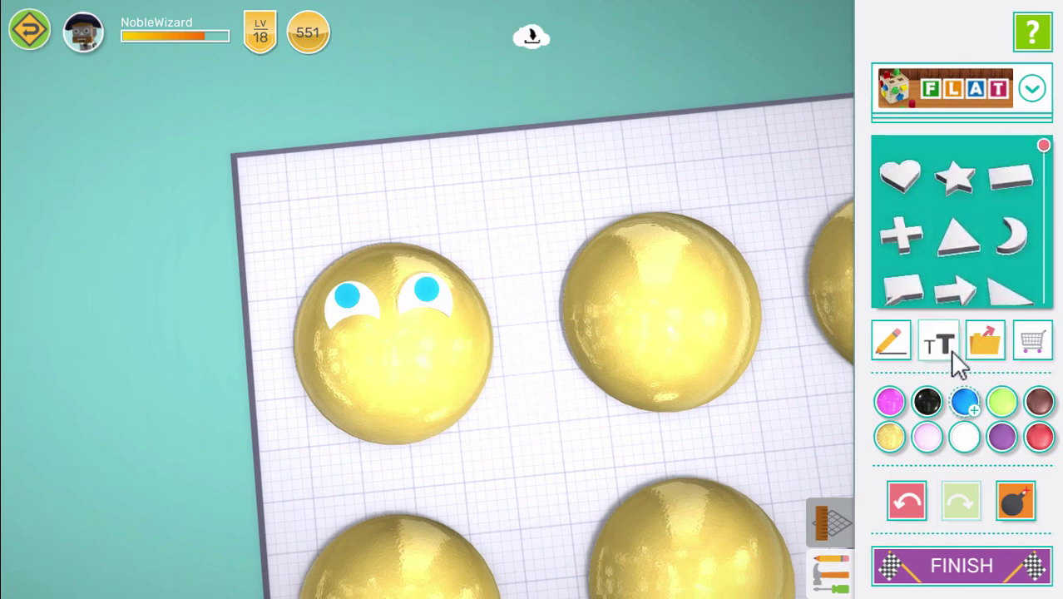
pyautogui.click(1014, 223)
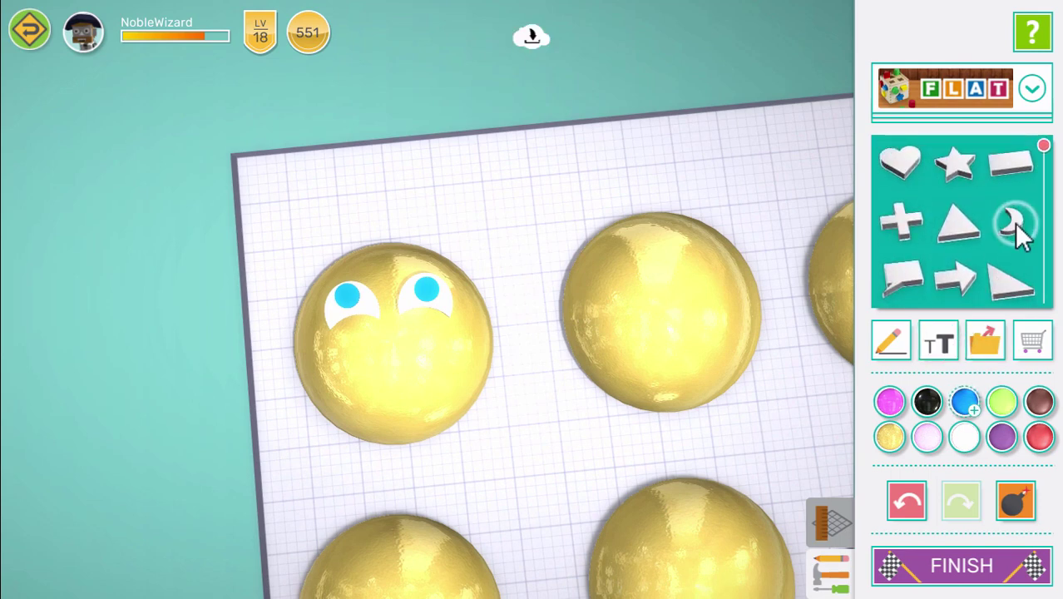
pyautogui.moveTo(726, 553); pyautogui.dragTo(436, 400)
pyautogui.moveTo(556, 493); pyautogui.dragTo(366, 475)
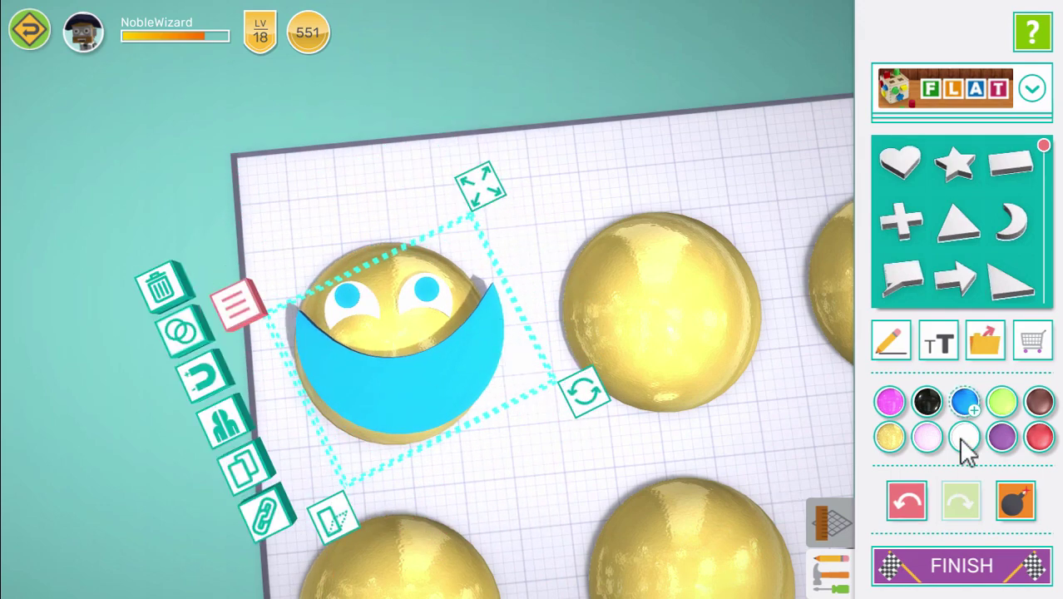
# Step: Colour the crescent mouth black, unlock its scale ratio and resize it to fit the lower half of the face
pyautogui.click(927, 402)
pyautogui.click(481, 187)
pyautogui.moveTo(485, 198); pyautogui.dragTo(457, 274)
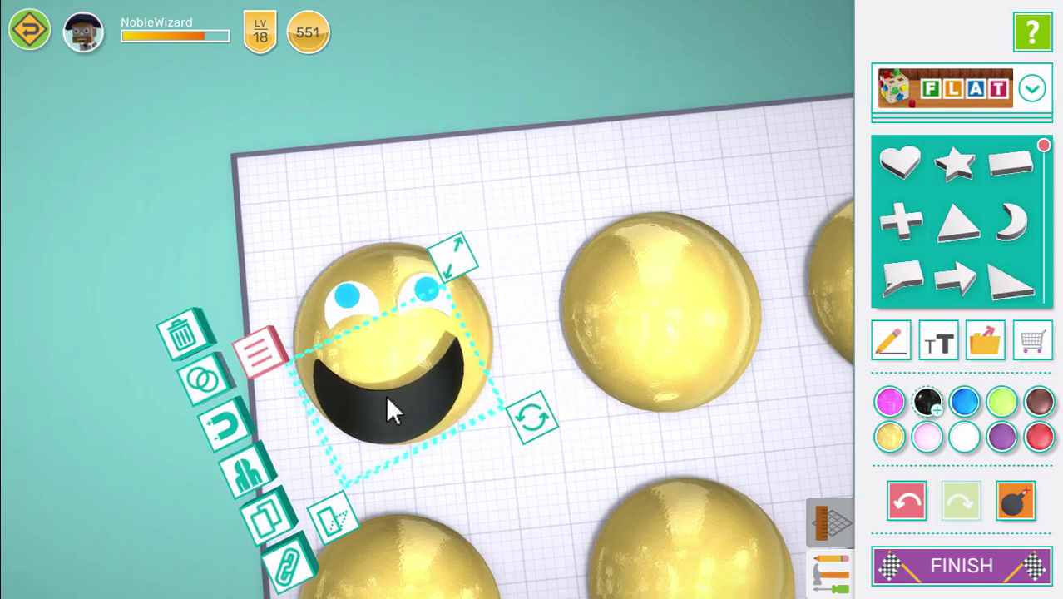
pyautogui.moveTo(405, 404); pyautogui.dragTo(403, 394)
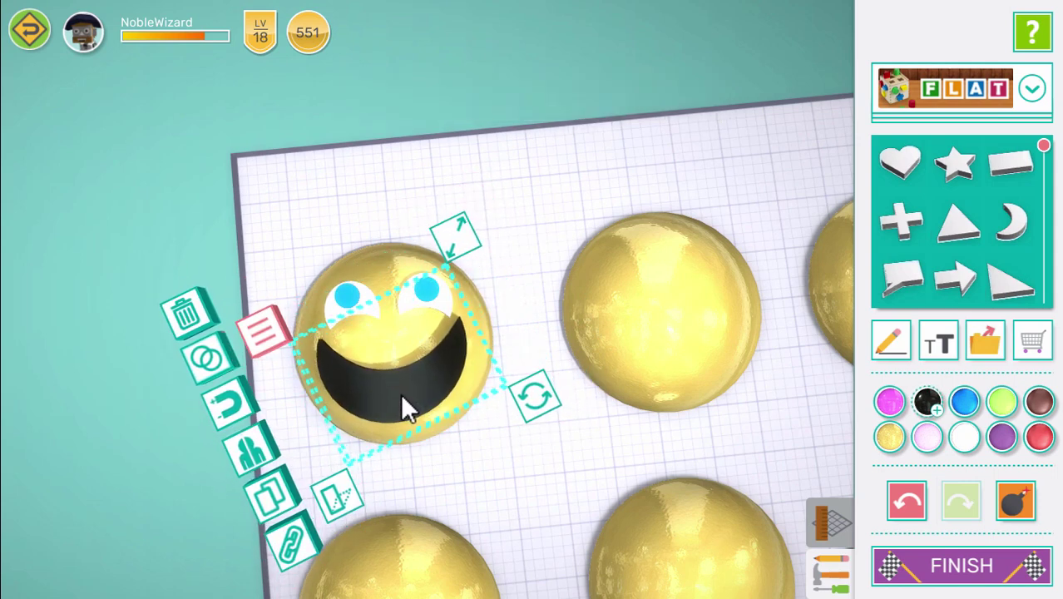
# Step: Reduce the mouth's thickness from a side view and lower it onto the surface of the face
pyautogui.moveTo(483, 509); pyautogui.dragTo(497, 309)
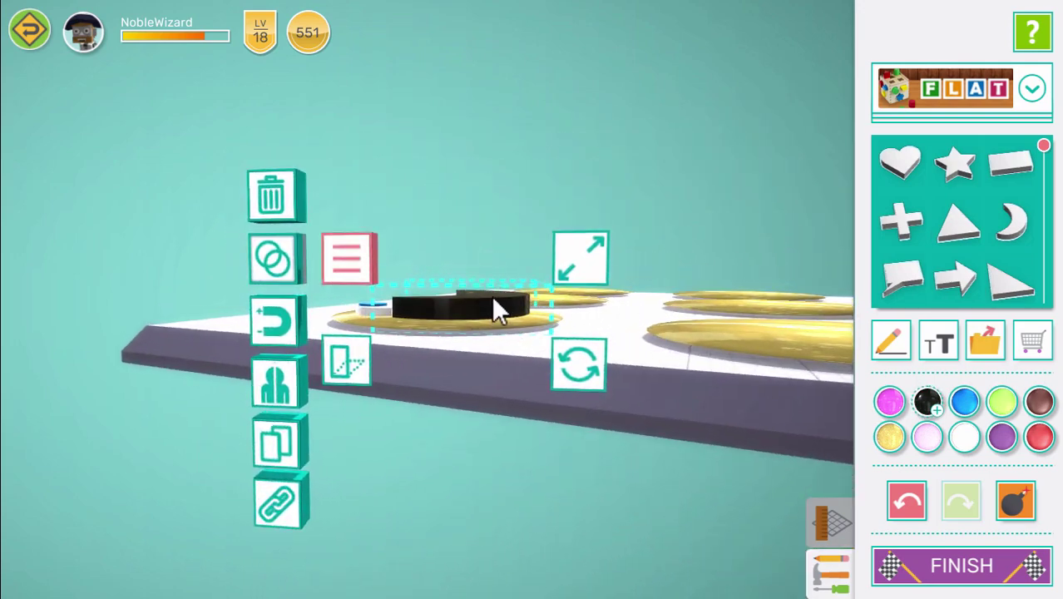
pyautogui.moveTo(571, 261); pyautogui.dragTo(569, 284)
pyautogui.moveTo(502, 308); pyautogui.dragTo(500, 315)
pyautogui.moveTo(693, 403); pyautogui.dragTo(570, 584)
pyautogui.click(569, 480)
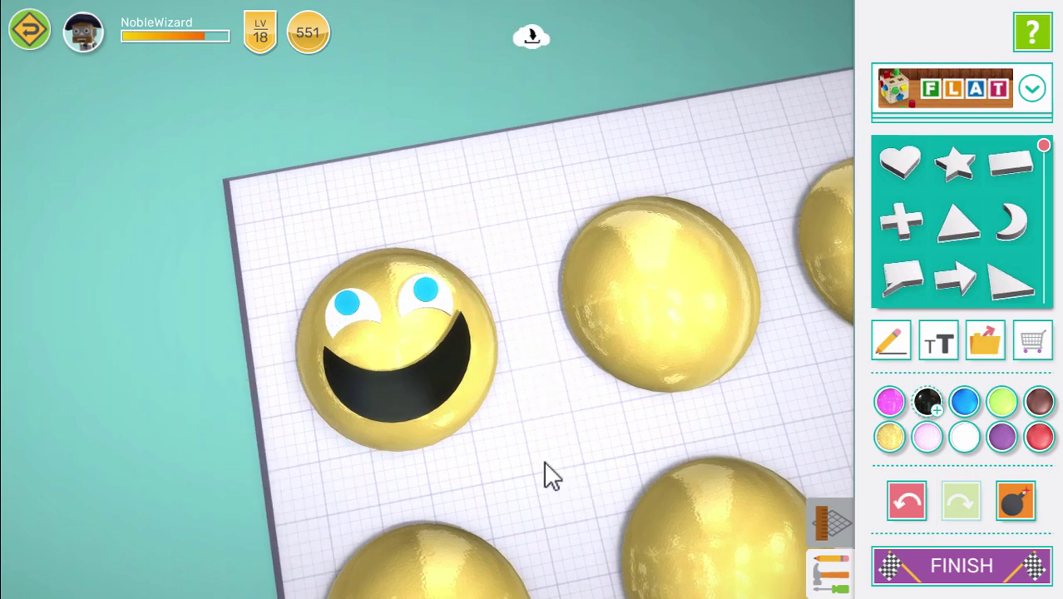
# Step: Draw a custom tongue shape and save it with the title "tongue" and the description "tongue for a happy face!"
pyautogui.moveTo(544, 460); pyautogui.dragTo(534, 460)
pyautogui.moveTo(535, 459); pyautogui.dragTo(600, 437, button='right')
pyautogui.scroll(2, 562, 441)
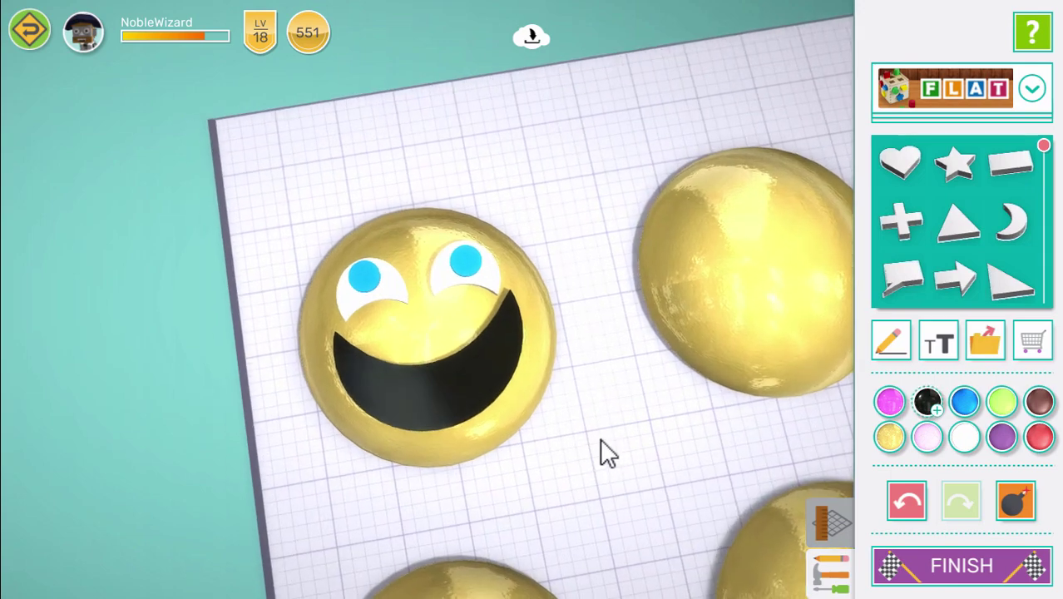
pyautogui.scroll(-4, 546, 416)
pyautogui.moveTo(546, 416); pyautogui.dragTo(525, 427)
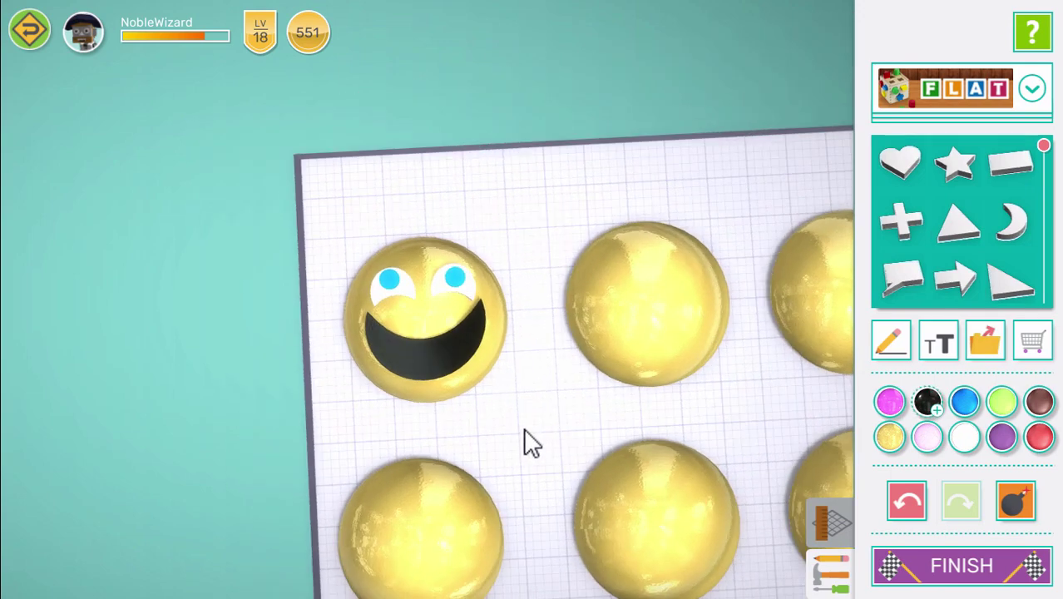
pyautogui.scroll(-3, 527, 426)
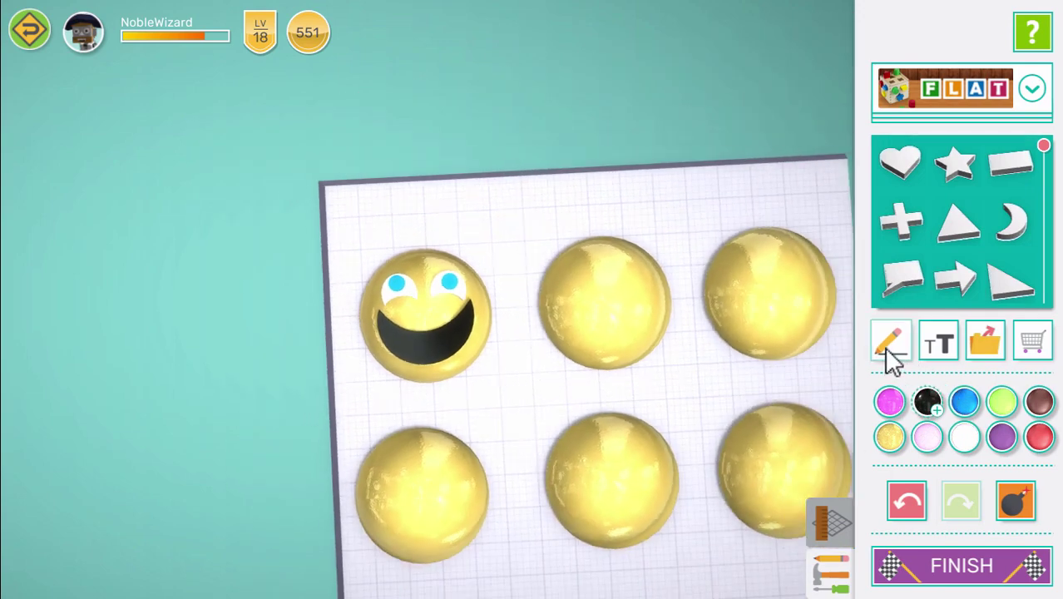
pyautogui.click(892, 359)
pyautogui.moveTo(320, 434)
pyautogui.mouseDown()
pyautogui.moveTo(465, 392)
pyautogui.moveTo(430, 450)
pyautogui.moveTo(318, 438)
pyautogui.mouseUp()
pyautogui.click(573, 526)
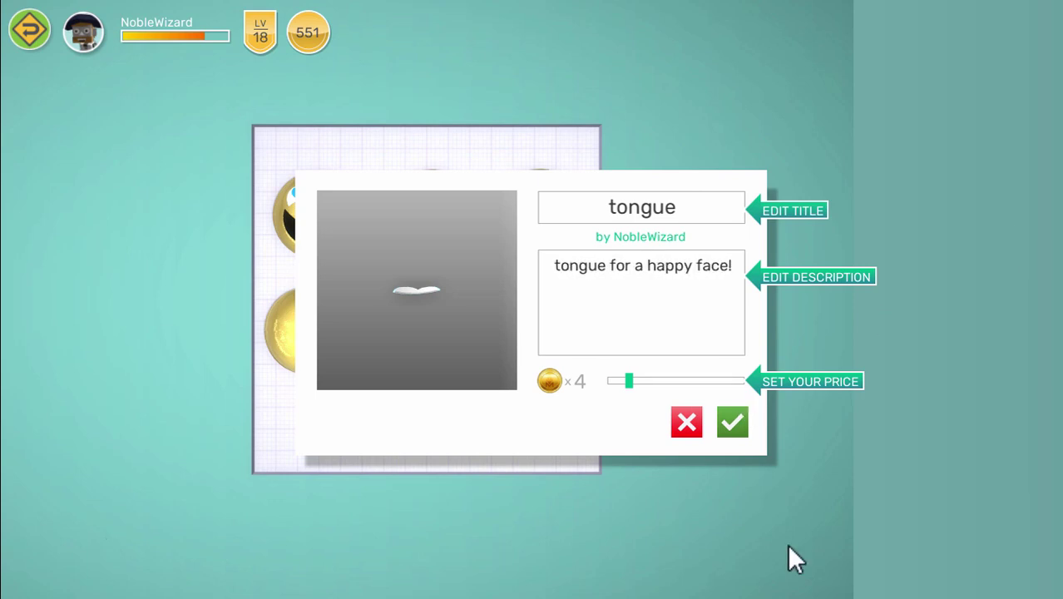
pyautogui.click(736, 423)
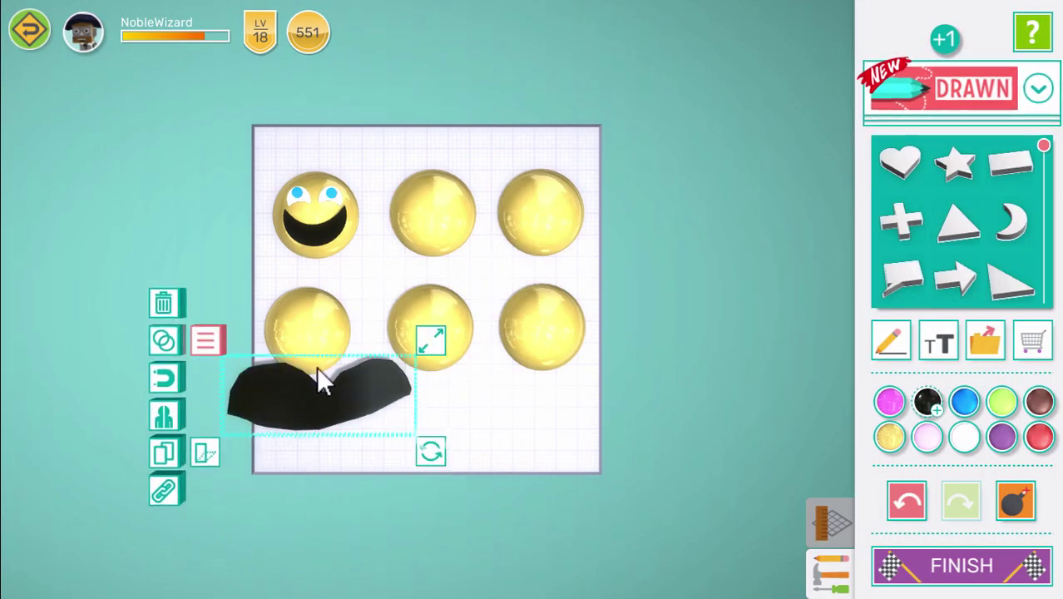
# Step: Move the tongue shape up the workplane, lock its scale ratio, shrink it to mouth size and colour it red
pyautogui.moveTo(320, 379); pyautogui.dragTo(337, 316)
pyautogui.click(423, 231)
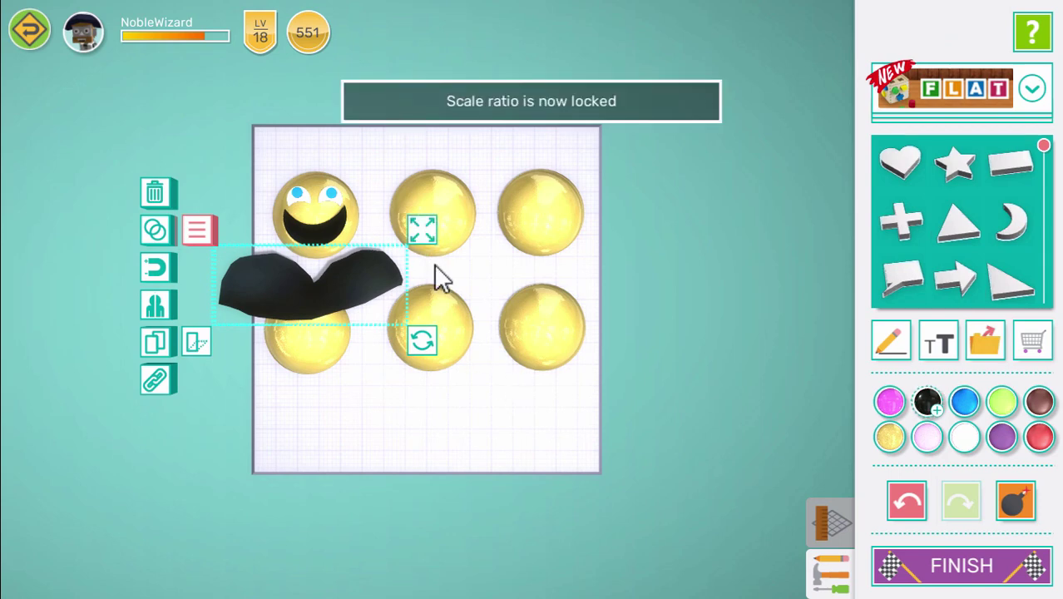
pyautogui.moveTo(427, 237); pyautogui.dragTo(353, 257)
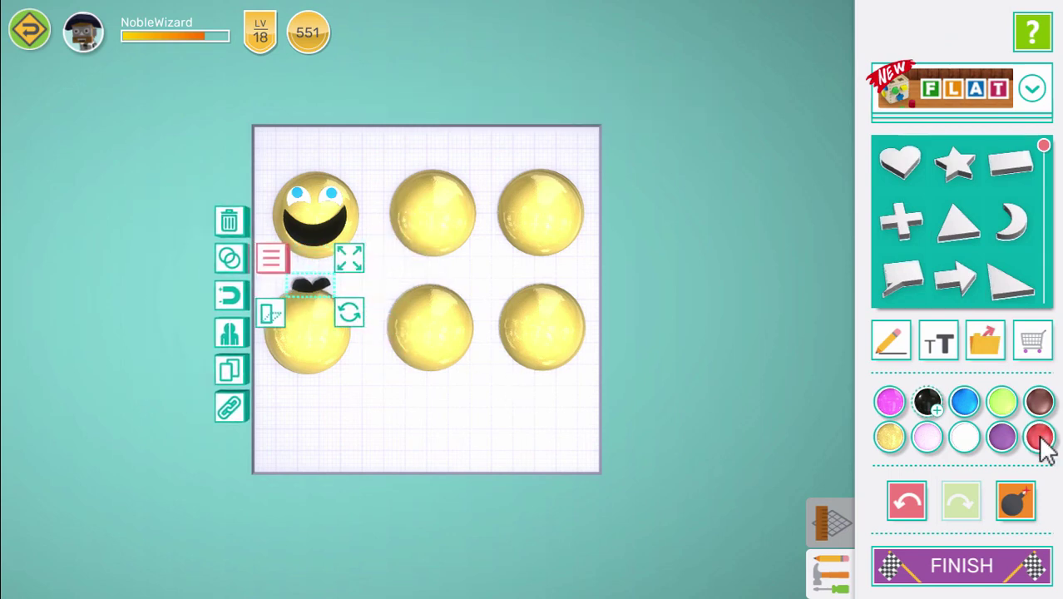
pyautogui.click(1040, 438)
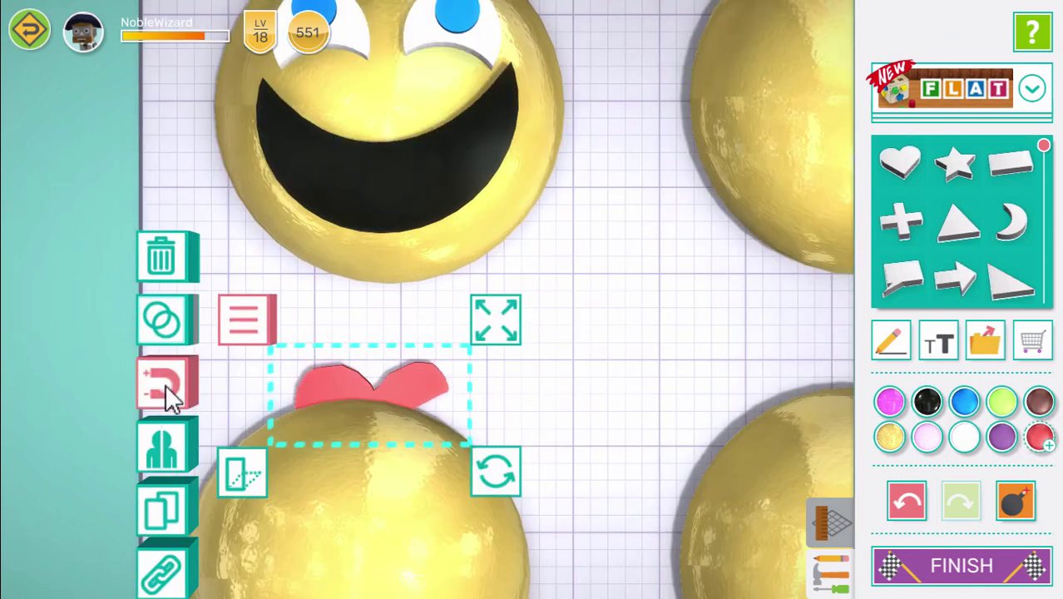
# Step: Place the red tongue at the lower edge of the black mouth and scale it down to fit inside
pyautogui.moveTo(406, 387); pyautogui.dragTo(433, 200)
pyautogui.moveTo(515, 130); pyautogui.dragTo(487, 148)
pyautogui.moveTo(418, 199); pyautogui.dragTo(411, 216)
pyautogui.click(206, 395)
pyautogui.scroll(-5, 224, 350)
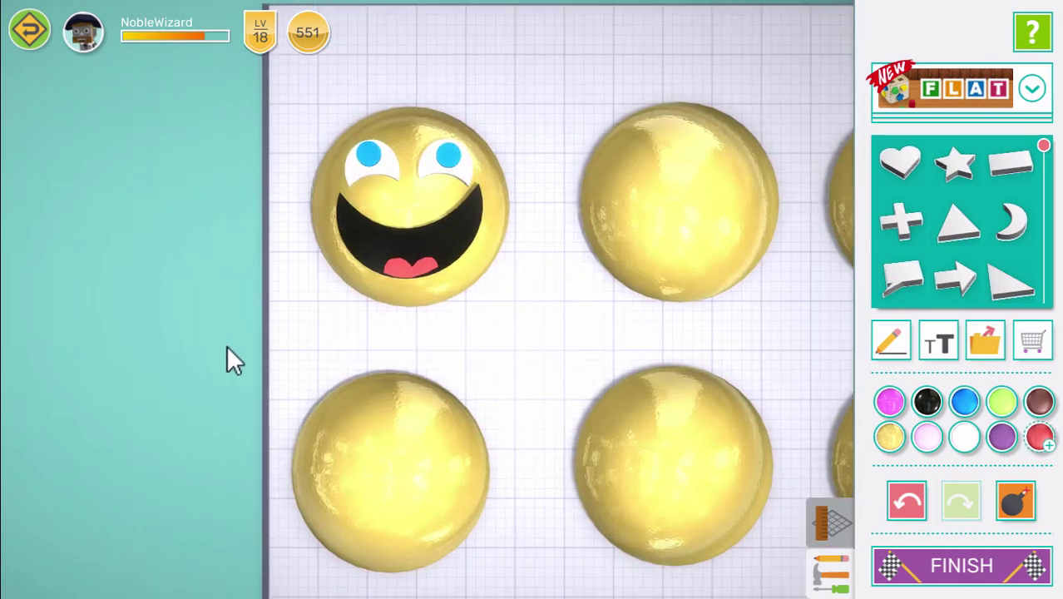
# Step: Link the gold face with its tongue, mouth, eyes and pupils so they form one group
pyautogui.moveTo(215, 403); pyautogui.dragTo(227, 456, button='right')
pyautogui.moveTo(226, 456); pyautogui.dragTo(253, 410)
pyautogui.moveTo(416, 339); pyautogui.dragTo(384, 364, button='right')
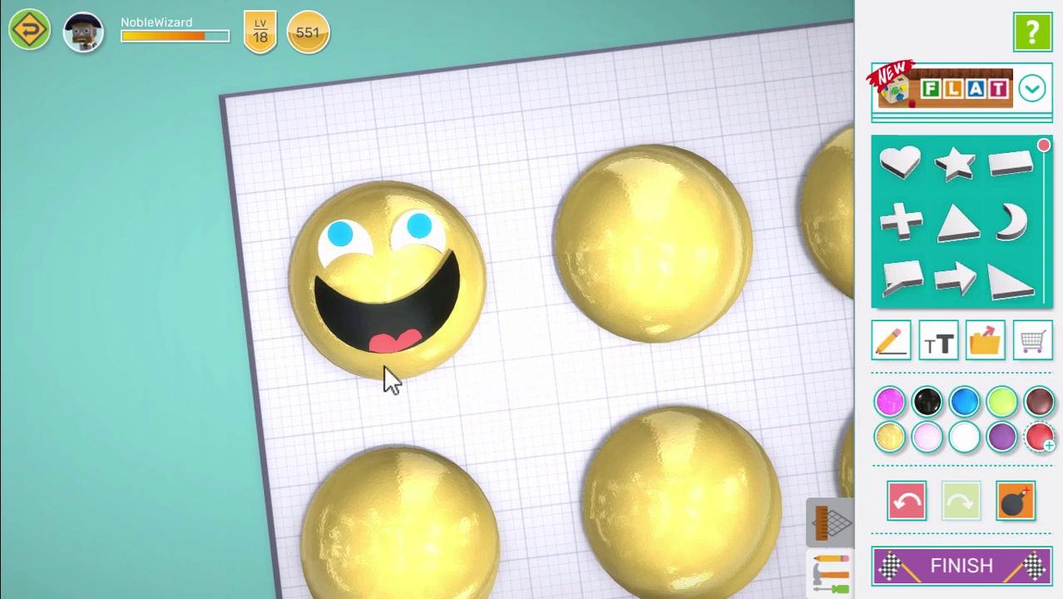
pyautogui.click(372, 199)
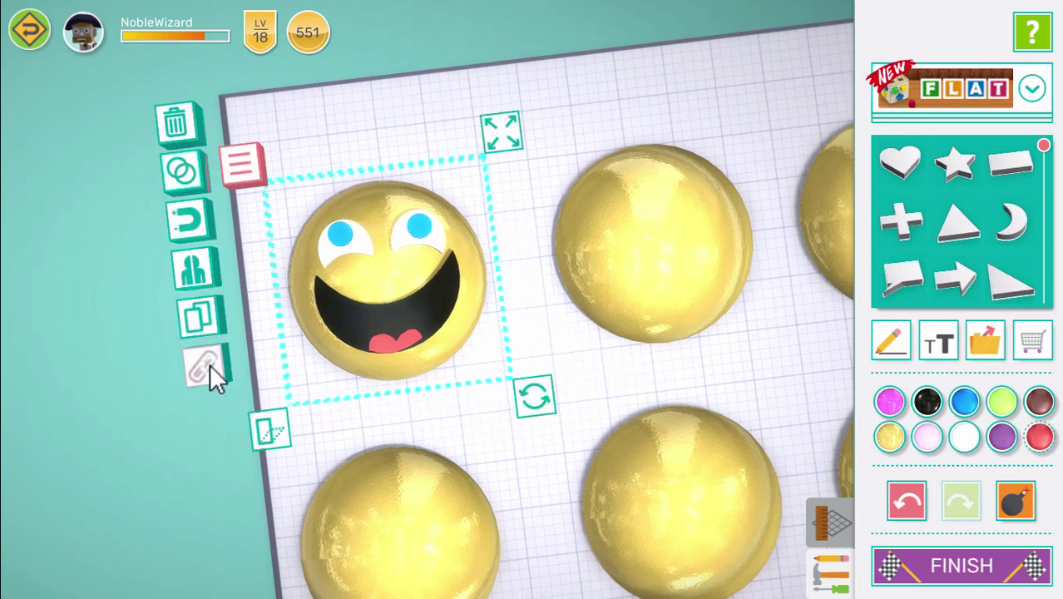
pyautogui.click(207, 366)
pyautogui.click(384, 340)
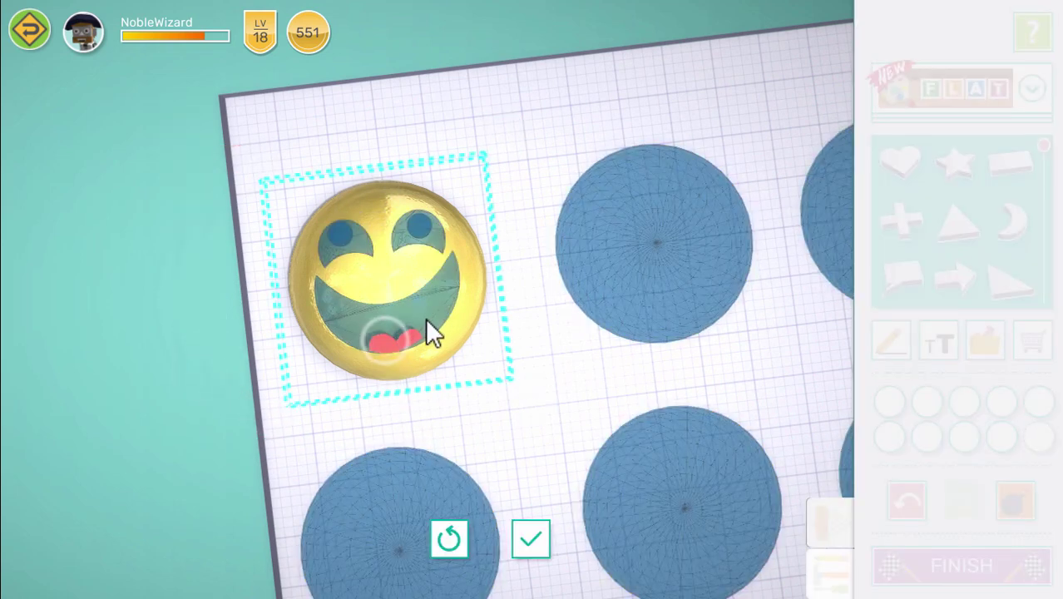
pyautogui.click(430, 240)
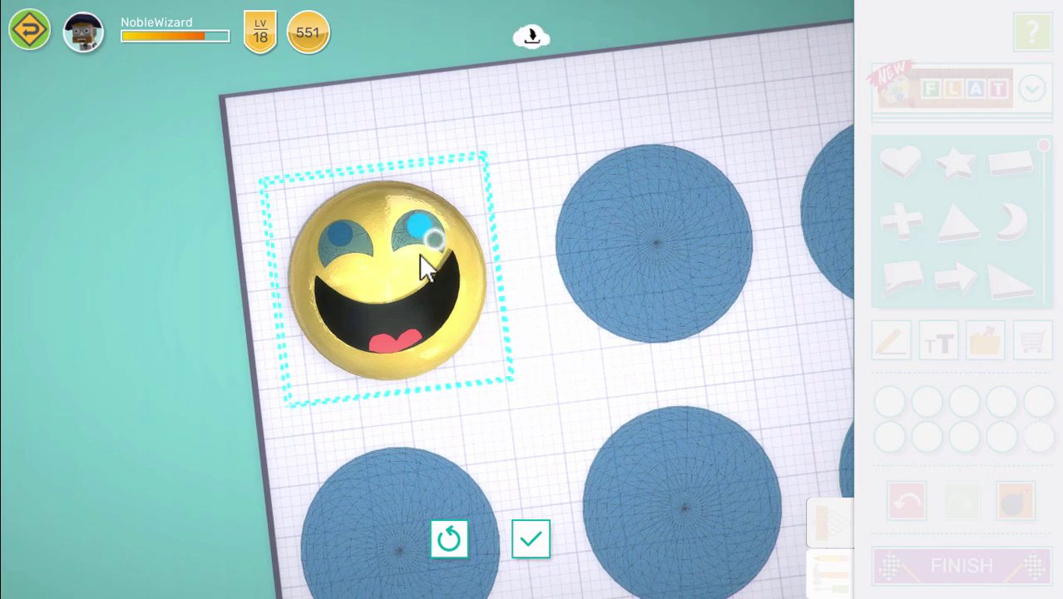
pyautogui.click(344, 230)
pyautogui.click(536, 550)
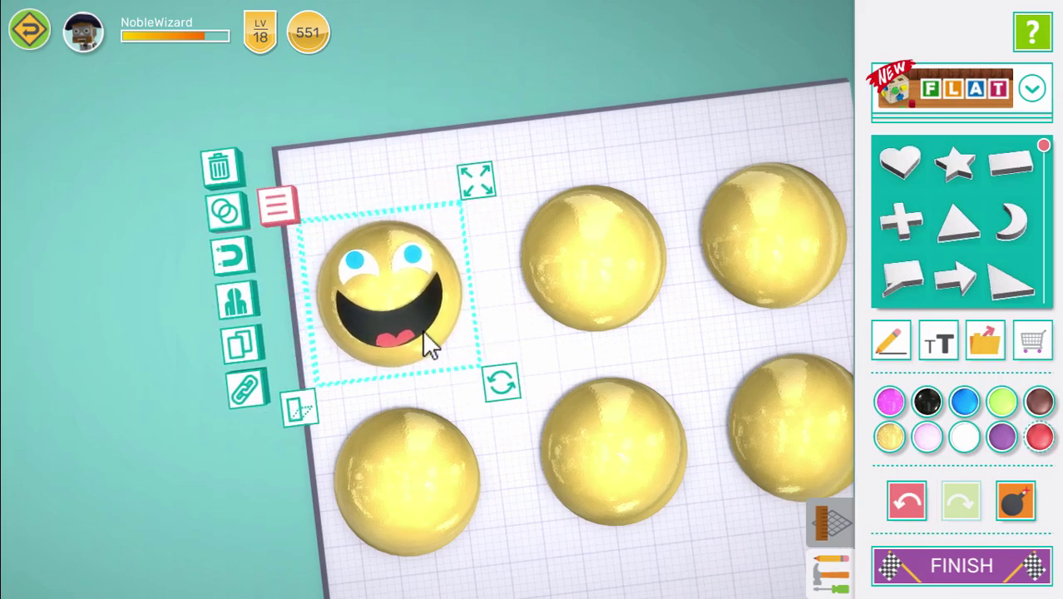
pyautogui.click(548, 399)
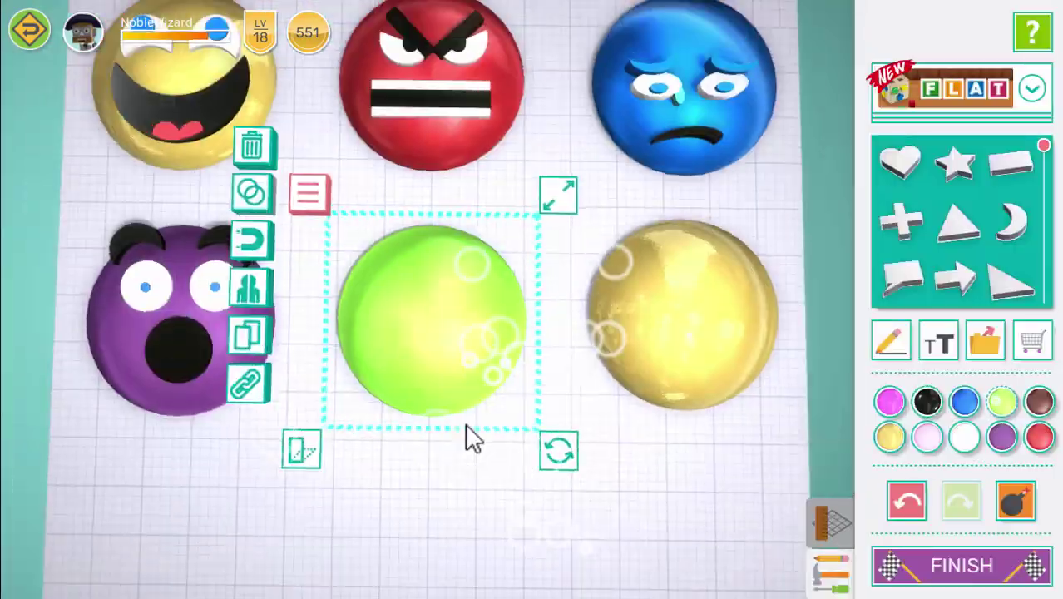
# Step: Add a flat white disc to the green face and duplicate it to make a pair of eyes
pyautogui.scroll(-3, 956, 225)
pyautogui.click(1010, 271)
pyautogui.click(334, 416)
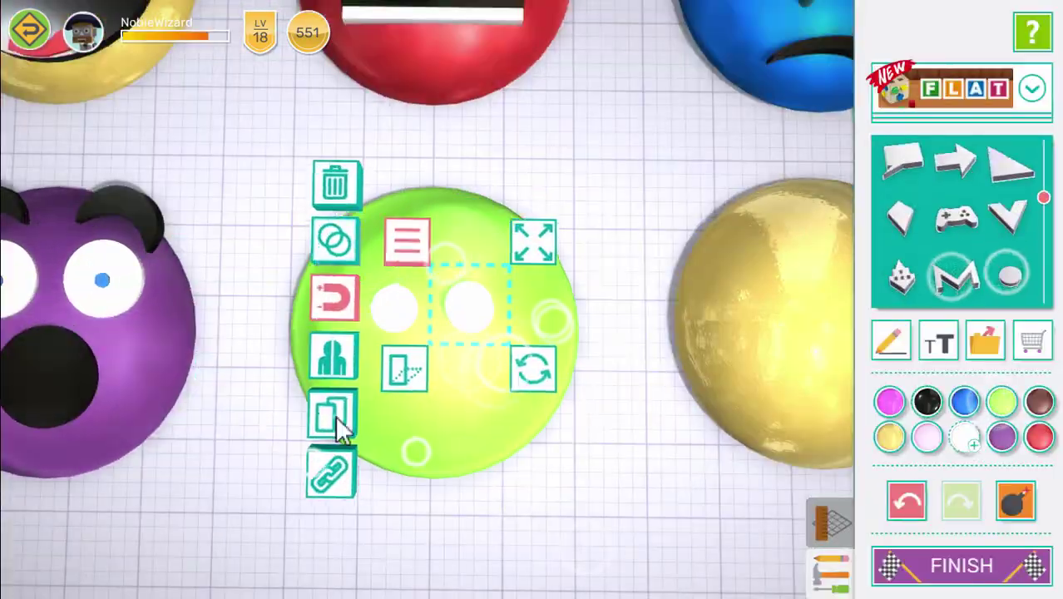
# Step: Give the green face blue pupils and blue crescent eyebrows
pyautogui.click(965, 401)
pyautogui.click(1013, 222)
pyautogui.click(265, 302)
# Step: Build the green face's frowning mouth from a flat black disc, with a white piece for the teeth
pyautogui.scroll(-3, 957, 225)
pyautogui.click(1010, 270)
pyautogui.click(928, 402)
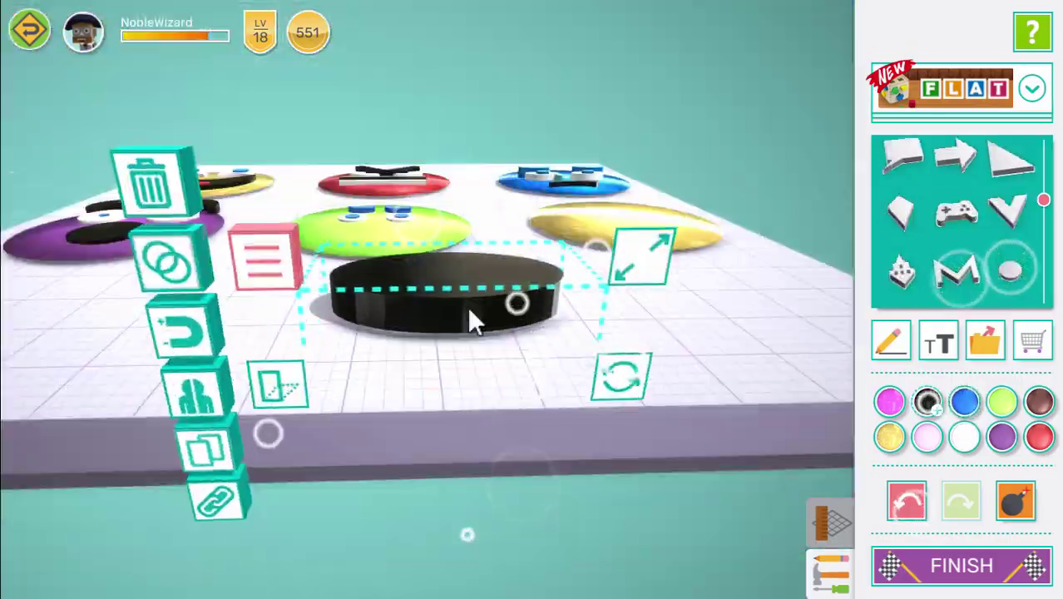
pyautogui.click(261, 211)
pyautogui.click(927, 402)
pyautogui.click(261, 377)
pyautogui.click(965, 438)
# Step: Colour the last gold face pale pink and give it a black half-round open mouth
pyautogui.click(1010, 270)
pyautogui.click(928, 437)
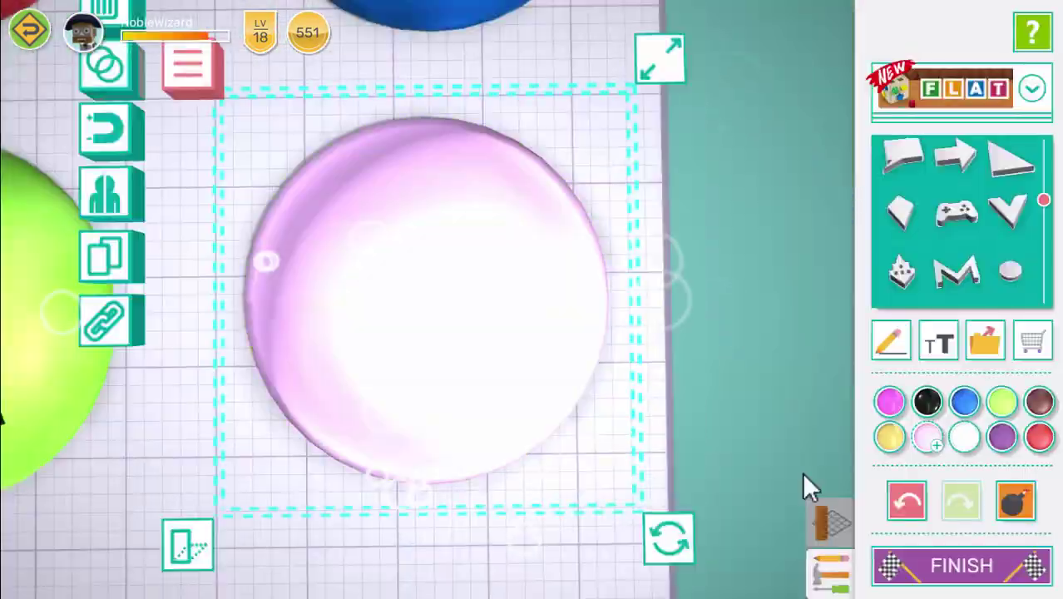
pyautogui.click(928, 402)
pyautogui.scroll(-1, 956, 225)
pyautogui.click(905, 280)
# Step: Add flat hearts in magenta as the two eyes of the pale pink face
pyautogui.scroll(4, 957, 225)
pyautogui.click(900, 161)
pyautogui.click(890, 402)
pyautogui.moveTo(333, 175); pyautogui.dragTo(514, 509)
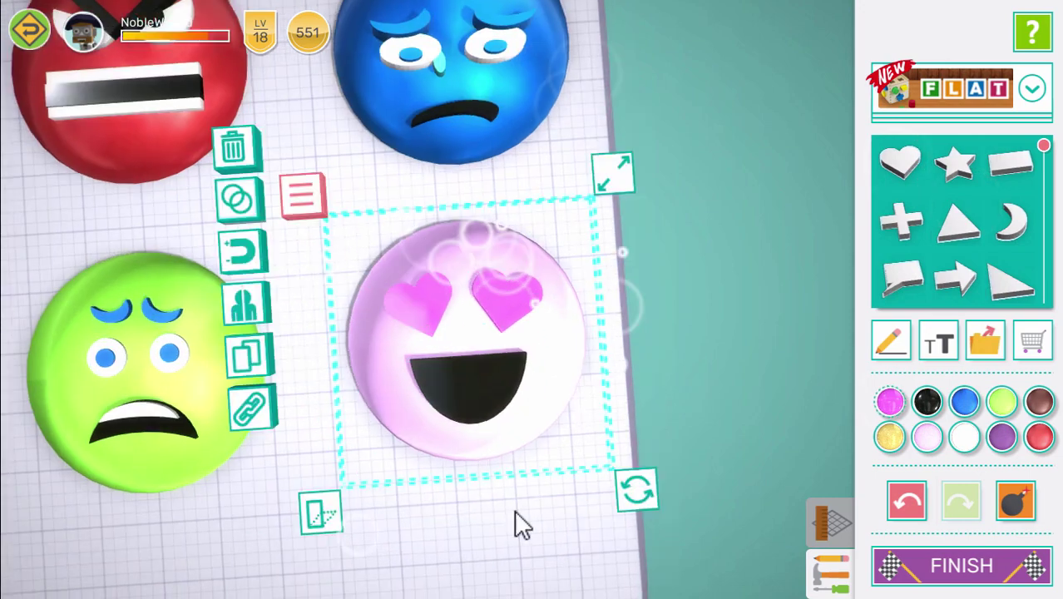
pyautogui.click(514, 509)
# Step: Hide the workplane grid beneath the six faces and return to the modelling tools
pyautogui.scroll(-5, 499, 499)
pyautogui.moveTo(484, 484); pyautogui.dragTo(432, 441, button='right')
pyautogui.moveTo(431, 441); pyautogui.dragTo(433, 513)
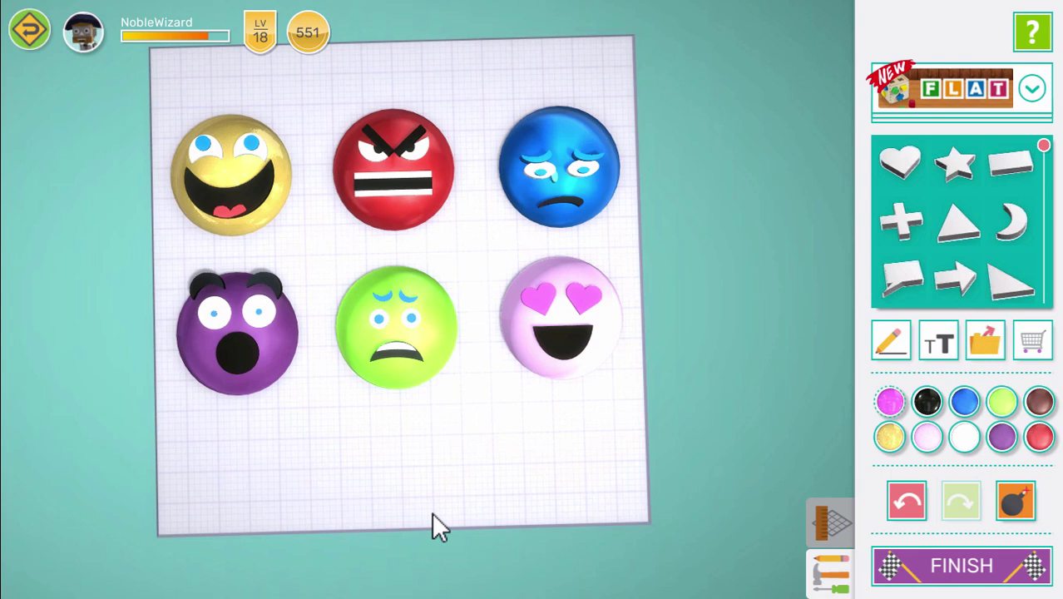
pyautogui.moveTo(432, 512); pyautogui.dragTo(499, 464)
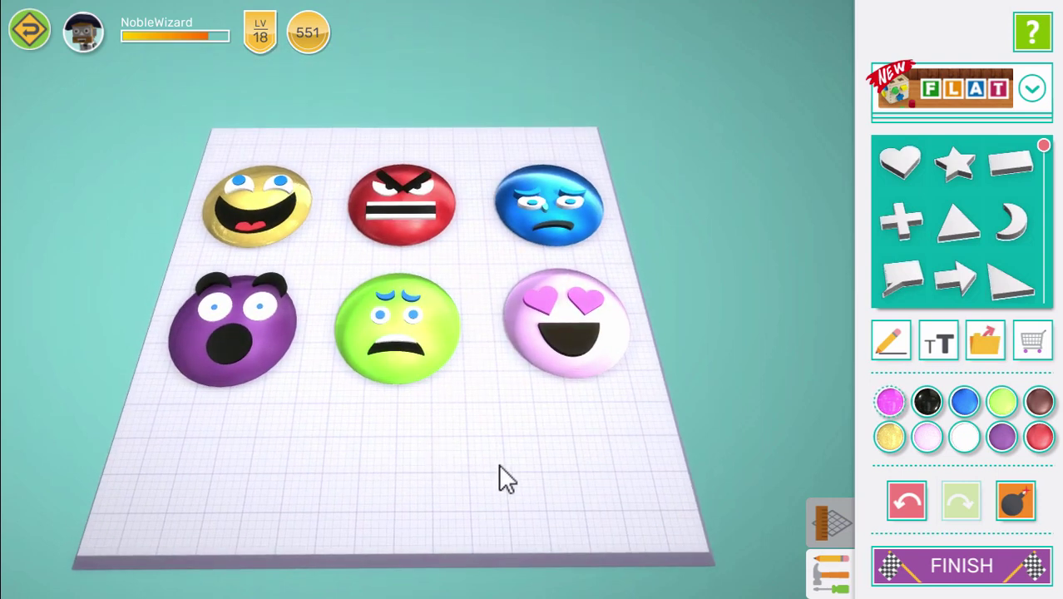
pyautogui.click(829, 539)
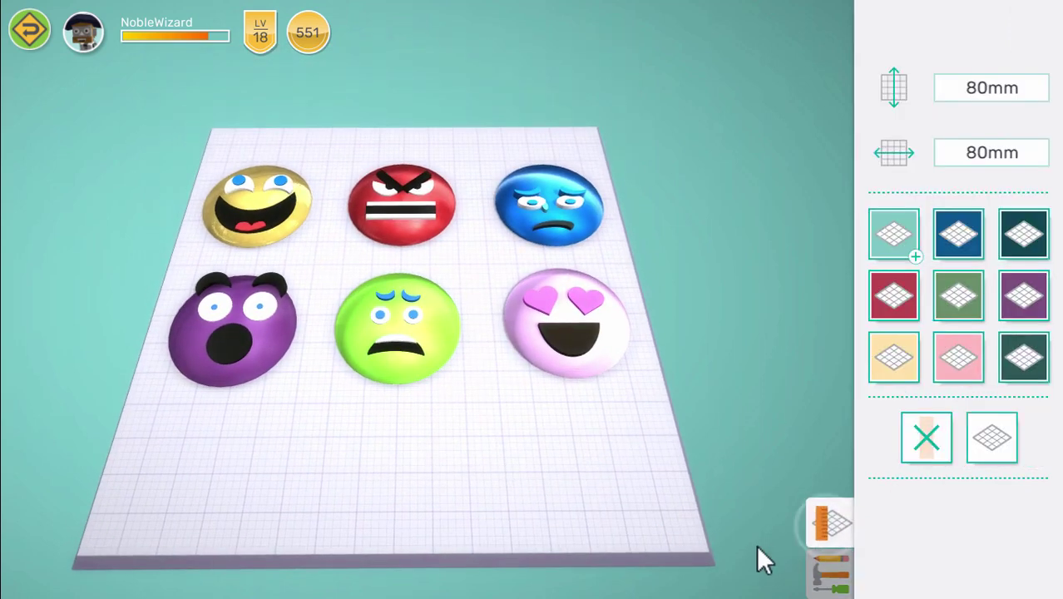
pyautogui.click(992, 446)
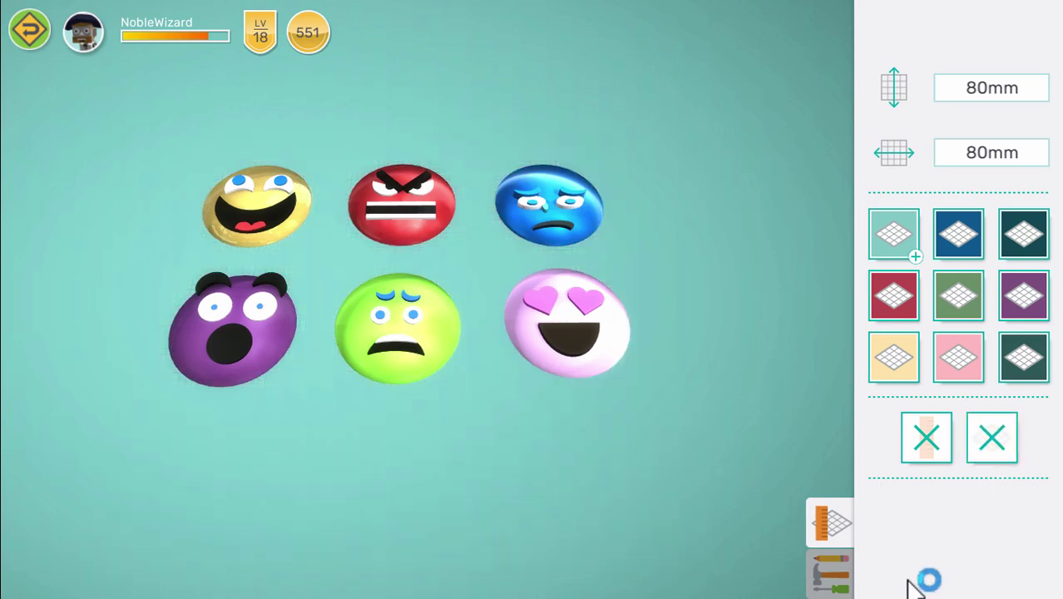
pyautogui.click(829, 574)
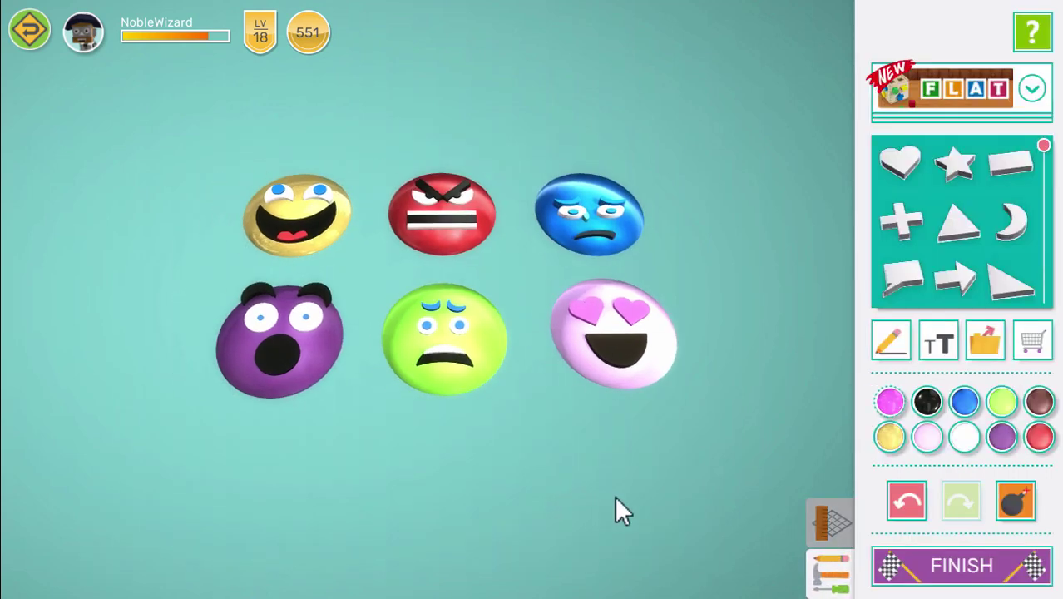
# Step: Add a cube from the Basic Shapes set, lock its scale ratio and enlarge it
pyautogui.click(973, 95)
pyautogui.click(967, 221)
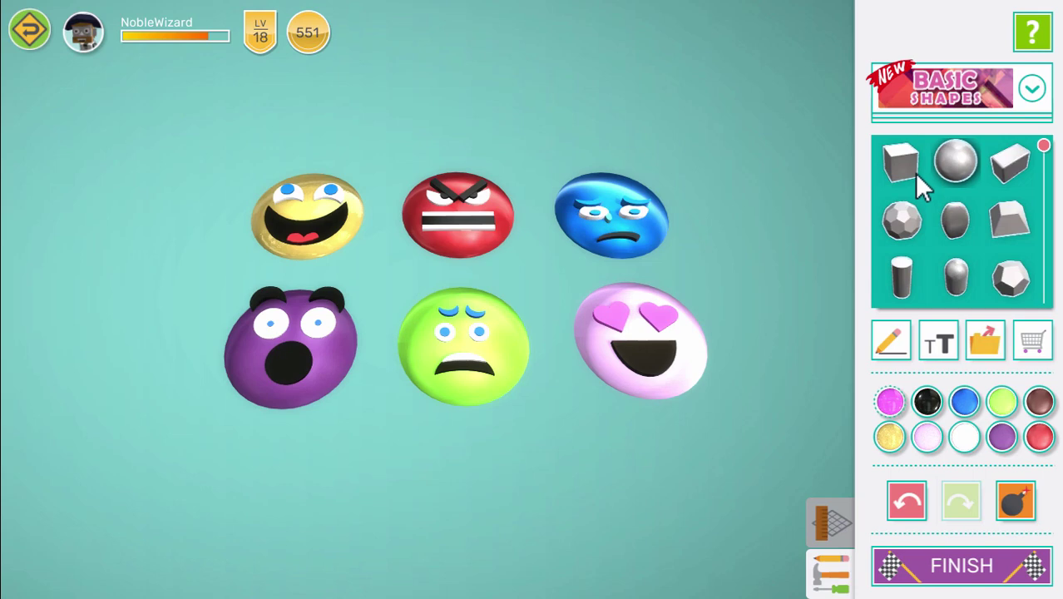
pyautogui.click(914, 172)
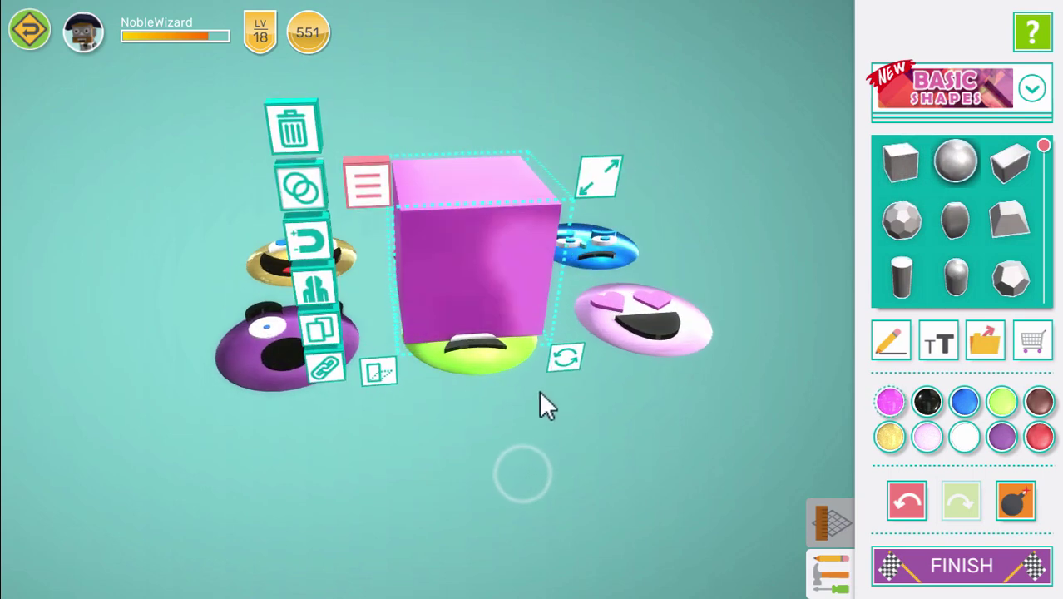
pyautogui.click(592, 178)
pyautogui.click(366, 185)
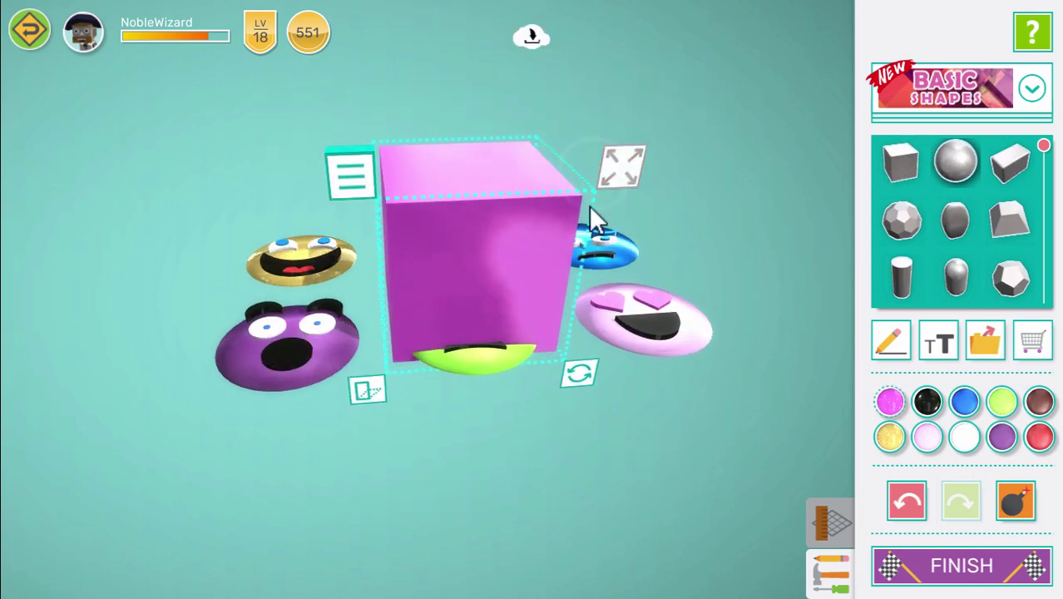
# Step: Apply the white swatch to the cube and change that colour to a turquoise green
pyautogui.click(967, 441)
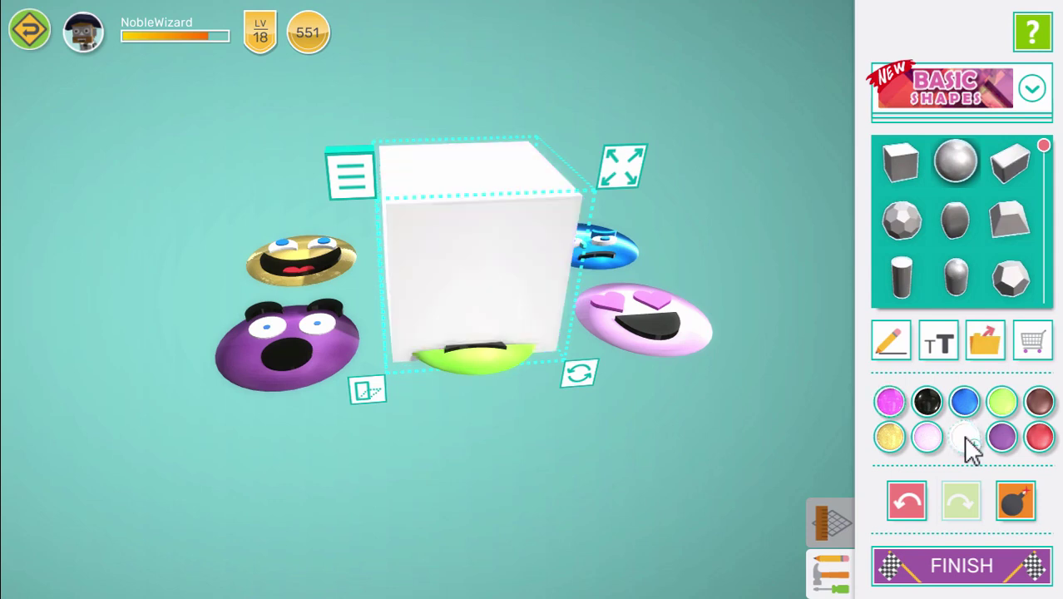
pyautogui.click(965, 439)
pyautogui.click(906, 280)
pyautogui.click(930, 283)
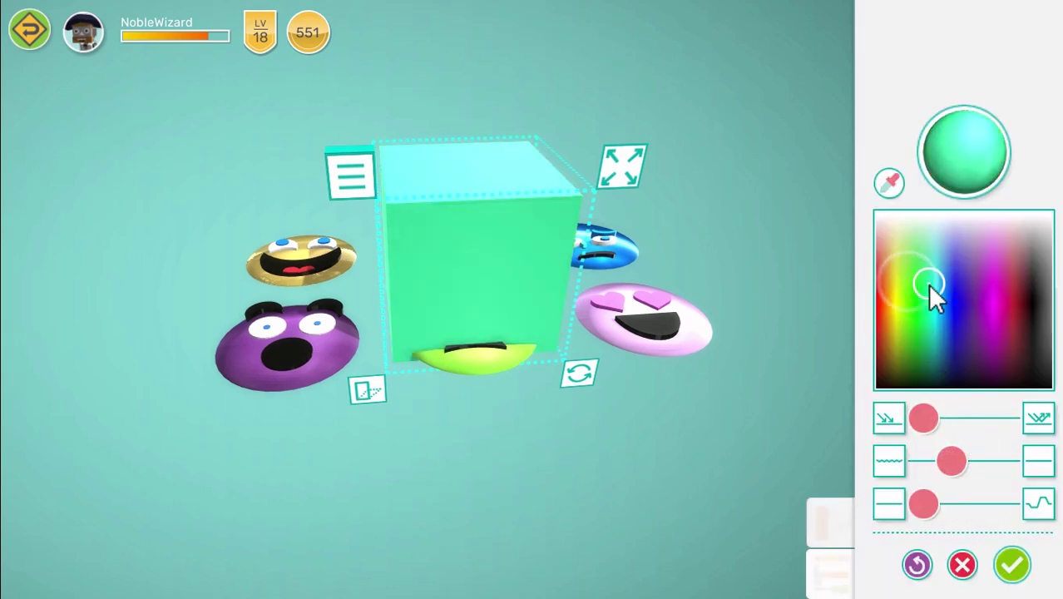
pyautogui.click(1012, 565)
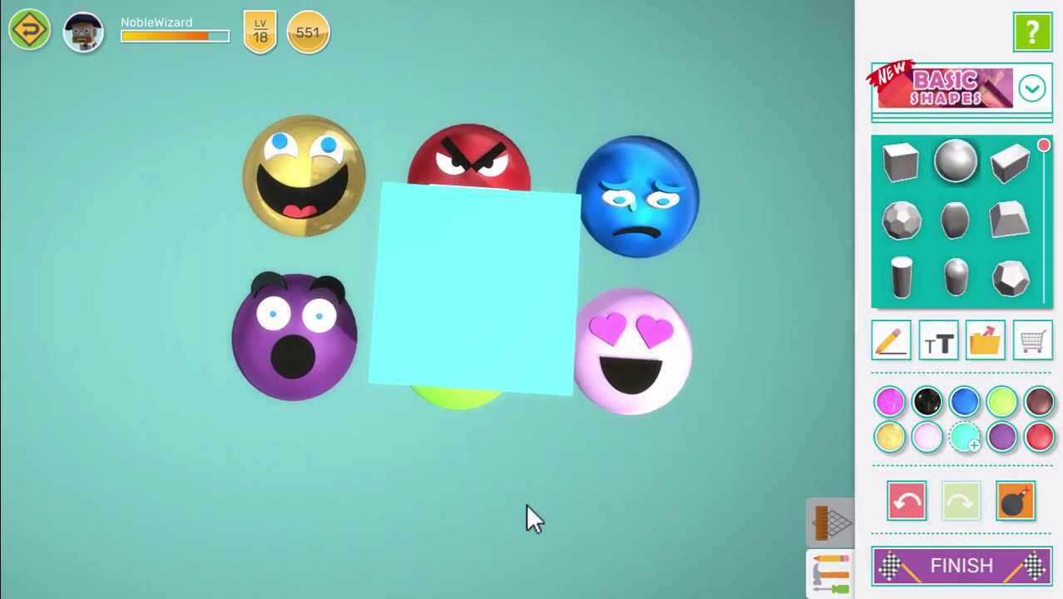
# Step: Move the linked green face onto the top of the turquoise cube
pyautogui.moveTo(457, 399); pyautogui.dragTo(523, 299)
pyautogui.click(494, 367)
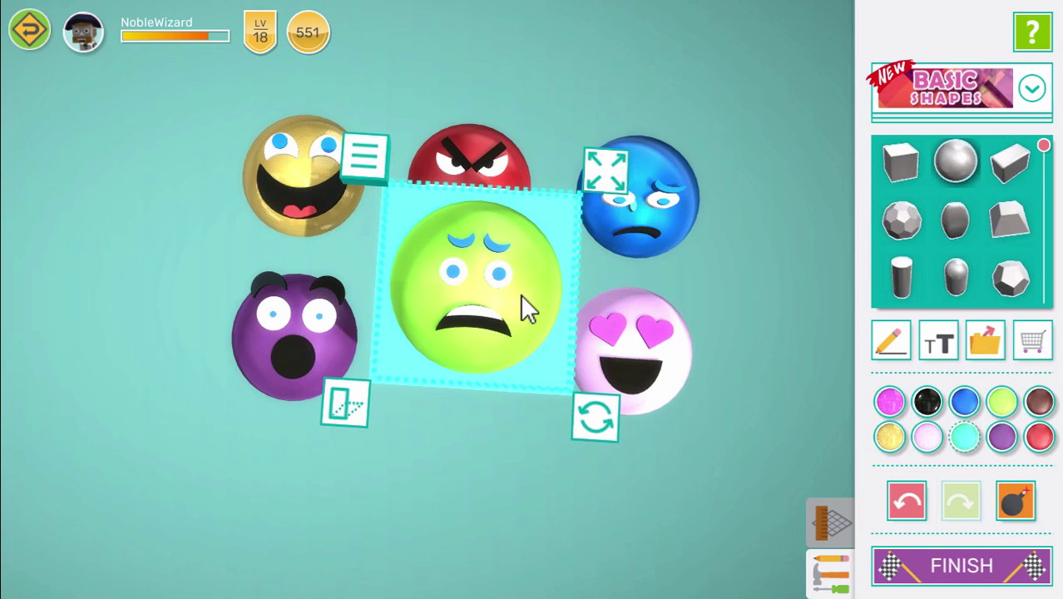
# Step: Turn on the magnet option for the green face and settle it on the middle of the cube's top
pyautogui.click(366, 160)
pyautogui.click(297, 218)
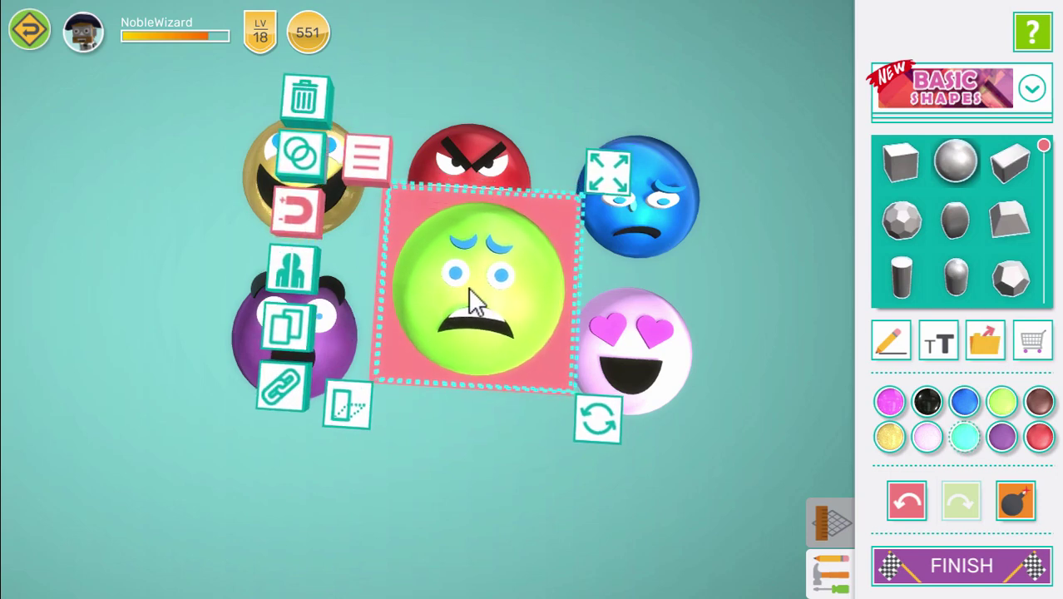
pyautogui.moveTo(449, 501); pyautogui.dragTo(518, 414)
# Step: Move the pink heart-eyed face in front of the cube and rotate it upright, facing outward
pyautogui.moveTo(436, 391); pyautogui.dragTo(581, 486)
pyautogui.click(642, 372)
pyautogui.moveTo(643, 372); pyautogui.dragTo(416, 462)
pyautogui.click(529, 574)
pyautogui.moveTo(401, 385); pyautogui.dragTo(398, 491)
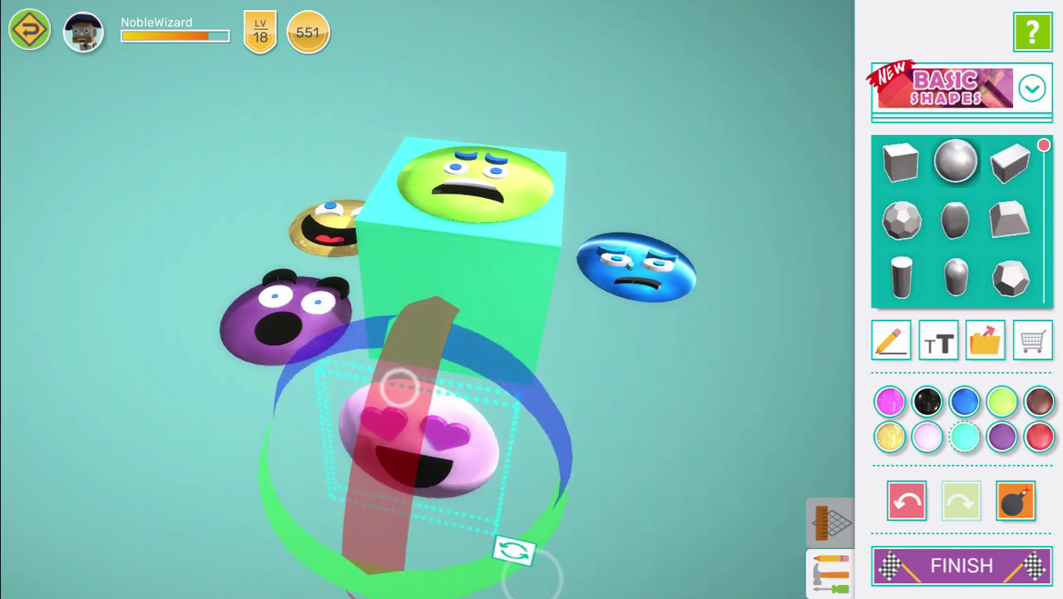
pyautogui.moveTo(682, 482); pyautogui.dragTo(499, 358)
pyautogui.moveTo(381, 274); pyautogui.dragTo(377, 249)
pyautogui.moveTo(497, 485); pyautogui.dragTo(684, 491)
# Step: Turn on the magnet option for the pink face and centre it on the cube's front side
pyautogui.click(610, 459)
pyautogui.click(288, 268)
pyautogui.moveTo(473, 335); pyautogui.dragTo(466, 243)
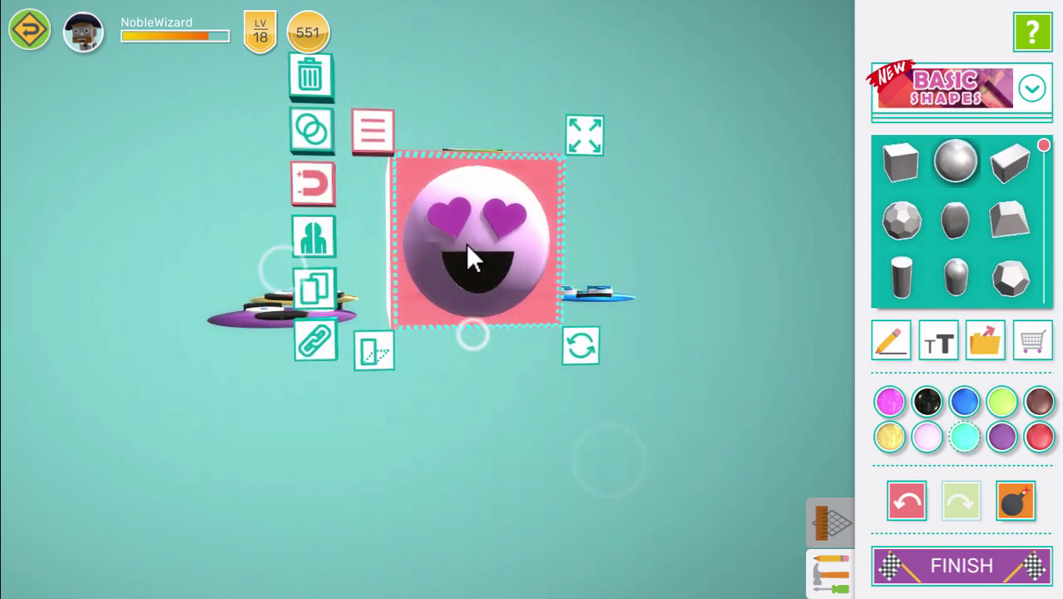
pyautogui.click(497, 453)
# Step: Move the purple shocked face in front of the neighbouring cube side and rotate it upright, facing outward
pyautogui.moveTo(497, 392); pyautogui.dragTo(297, 409)
pyautogui.click(360, 290)
pyautogui.moveTo(318, 501); pyautogui.dragTo(510, 496)
pyautogui.moveTo(480, 271); pyautogui.dragTo(480, 264)
pyautogui.click(433, 470)
pyautogui.moveTo(417, 405); pyautogui.dragTo(450, 474)
pyautogui.moveTo(417, 533)
pyautogui.mouseDown()
pyautogui.moveTo(611, 461)
pyautogui.moveTo(650, 490)
pyautogui.moveTo(421, 537)
pyautogui.mouseUp()
pyautogui.click(553, 462)
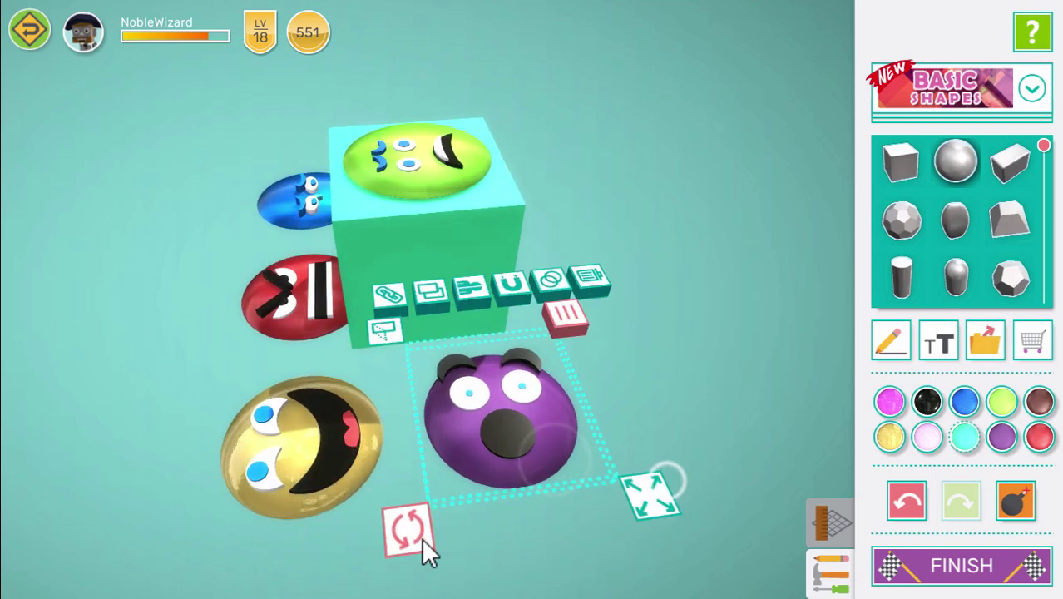
pyautogui.moveTo(549, 434); pyautogui.dragTo(496, 419)
pyautogui.click(583, 478)
pyautogui.moveTo(458, 357); pyautogui.dragTo(463, 449)
pyautogui.moveTo(636, 501); pyautogui.dragTo(620, 474)
# Step: Turn on the magnet option for the purple face and centre it on the cube side next to the pink face
pyautogui.click(537, 453)
pyautogui.click(273, 362)
pyautogui.moveTo(449, 403); pyautogui.dragTo(461, 478)
pyautogui.moveTo(453, 311); pyautogui.dragTo(450, 304)
# Step: Move the red angry face in front of the cube side opposite the pink face and rotate it upright
pyautogui.moveTo(426, 486); pyautogui.dragTo(314, 329)
pyautogui.scroll(-2, 533, 516)
pyautogui.click(458, 470)
pyautogui.moveTo(429, 429); pyautogui.dragTo(428, 451)
pyautogui.click(519, 511)
pyautogui.moveTo(411, 327); pyautogui.dragTo(390, 556)
pyautogui.moveTo(251, 534); pyautogui.dragTo(444, 498)
# Step: Attach the red face to the middle of the cube side opposite the pink face with the magnet option
pyautogui.click(548, 482)
pyautogui.moveTo(412, 400); pyautogui.dragTo(415, 323)
pyautogui.click(245, 320)
pyautogui.click(437, 408)
# Step: Position the blue crying face in front of the last empty cube side and rotate it upright, facing outward
pyautogui.moveTo(406, 475); pyautogui.dragTo(598, 534)
pyautogui.click(573, 501)
pyautogui.moveTo(619, 496); pyautogui.dragTo(466, 487)
pyautogui.scroll(-2, 499, 491)
pyautogui.moveTo(505, 535); pyautogui.dragTo(511, 341)
pyautogui.moveTo(409, 474); pyautogui.dragTo(425, 455)
pyautogui.click(516, 532)
pyautogui.moveTo(412, 407); pyautogui.dragTo(410, 532)
pyautogui.moveTo(214, 546); pyautogui.dragTo(474, 374)
pyautogui.moveTo(565, 271); pyautogui.dragTo(582, 307)
pyautogui.moveTo(657, 401); pyautogui.dragTo(449, 424)
# Step: Turn on the magnet option for the blue face and centre it on the side between the pink and red faces
pyautogui.click(481, 474)
pyautogui.click(136, 272)
pyautogui.moveTo(337, 350); pyautogui.dragTo(342, 275)
# Step: Rotate the gold laughing face so that its eyes and mouth point downward
pyautogui.click(407, 493)
pyautogui.moveTo(407, 492); pyautogui.dragTo(699, 284)
pyautogui.moveTo(698, 283); pyautogui.dragTo(607, 457, button='right')
pyautogui.moveTo(601, 460); pyautogui.dragTo(593, 420)
pyautogui.click(287, 166)
pyautogui.scroll(-2, 268, 249)
pyautogui.click(387, 286)
pyautogui.moveTo(261, 97); pyautogui.dragTo(291, 270)
pyautogui.moveTo(639, 243); pyautogui.dragTo(453, 376)
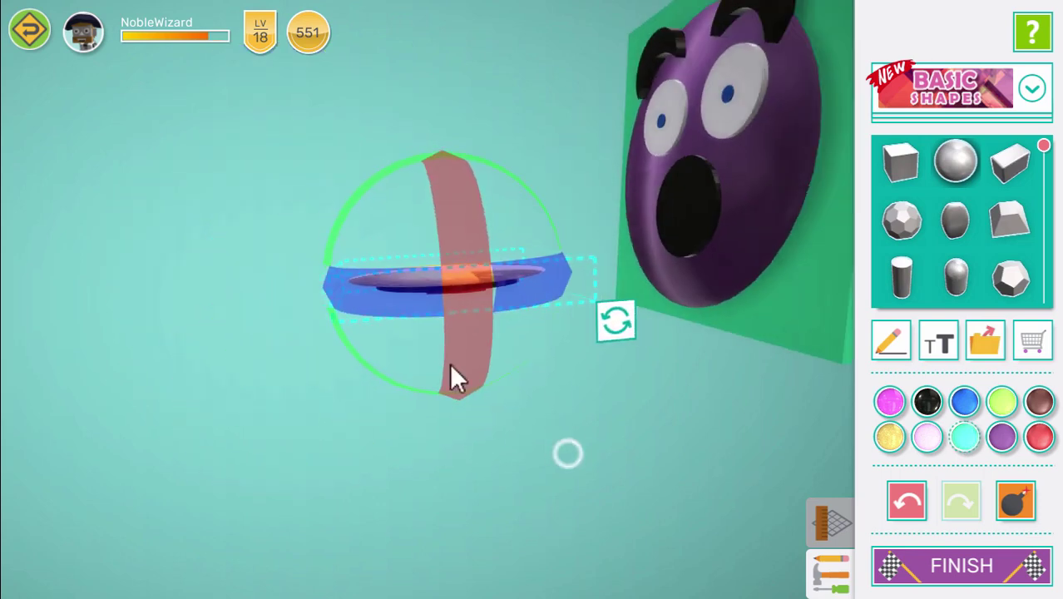
pyautogui.moveTo(379, 183); pyautogui.dragTo(401, 258)
pyautogui.click(558, 527)
pyautogui.moveTo(609, 490); pyautogui.dragTo(575, 492, button='right')
# Step: Place the downward-facing gold face beside the cube, below the purple face
pyautogui.moveTo(417, 383); pyautogui.dragTo(524, 221)
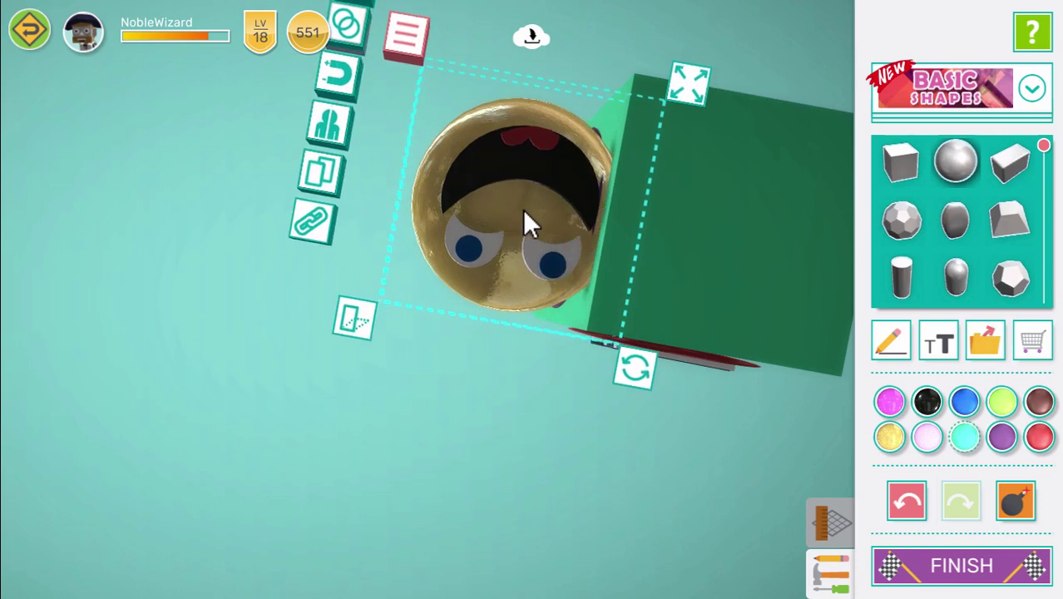
pyautogui.moveTo(565, 522); pyautogui.dragTo(581, 385)
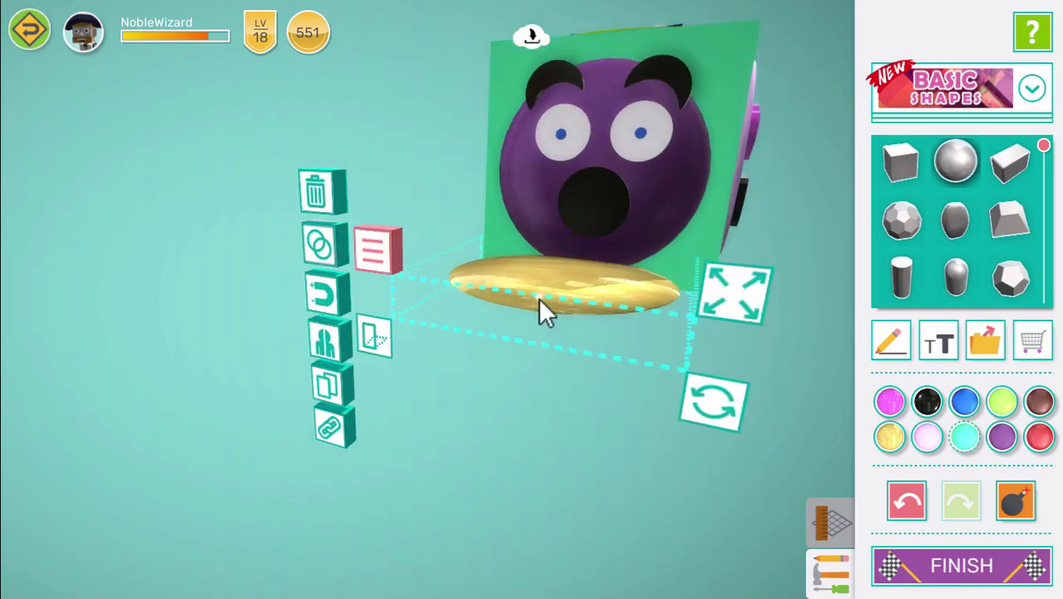
pyautogui.moveTo(538, 297); pyautogui.dragTo(542, 309)
pyautogui.scroll(-3, 552, 365)
pyautogui.moveTo(743, 356); pyautogui.dragTo(556, 406)
pyautogui.click(652, 460)
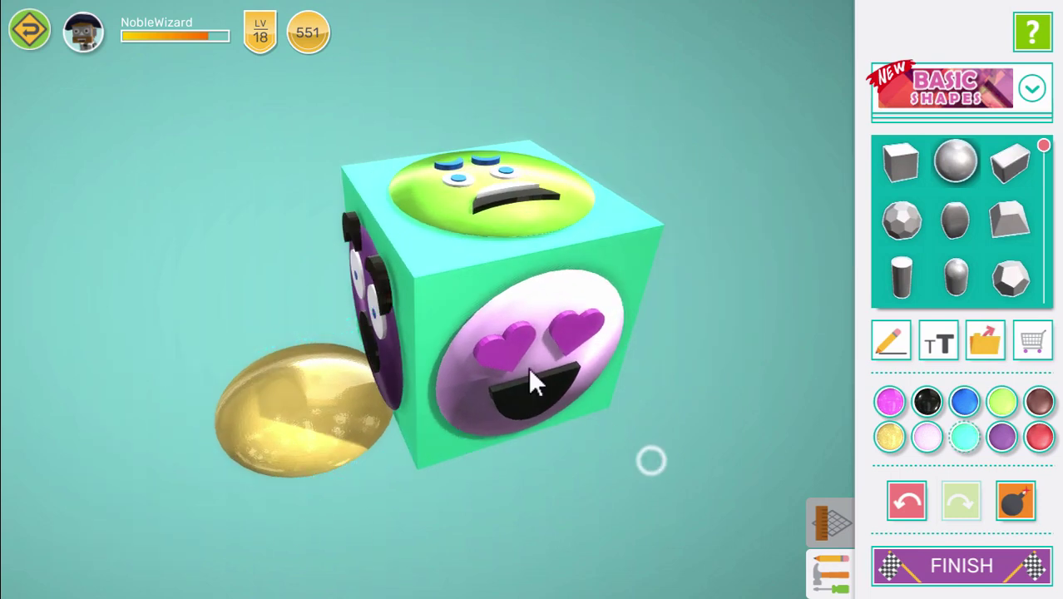
# Step: Link the cube with the pink, purple, green, blue and red faces, leaving the gold face out
pyautogui.click(468, 288)
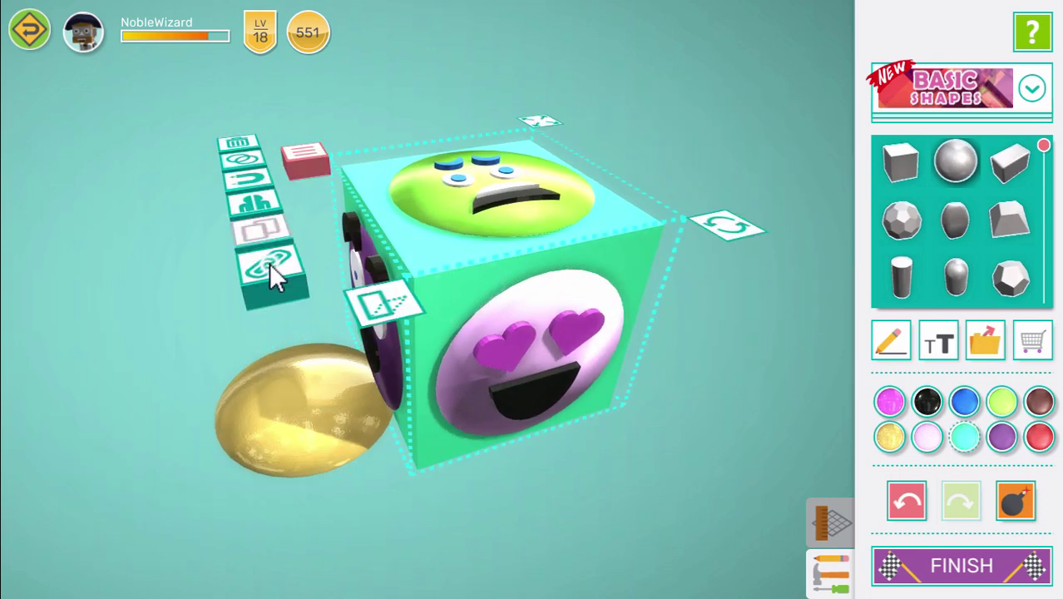
pyautogui.click(269, 263)
pyautogui.click(489, 360)
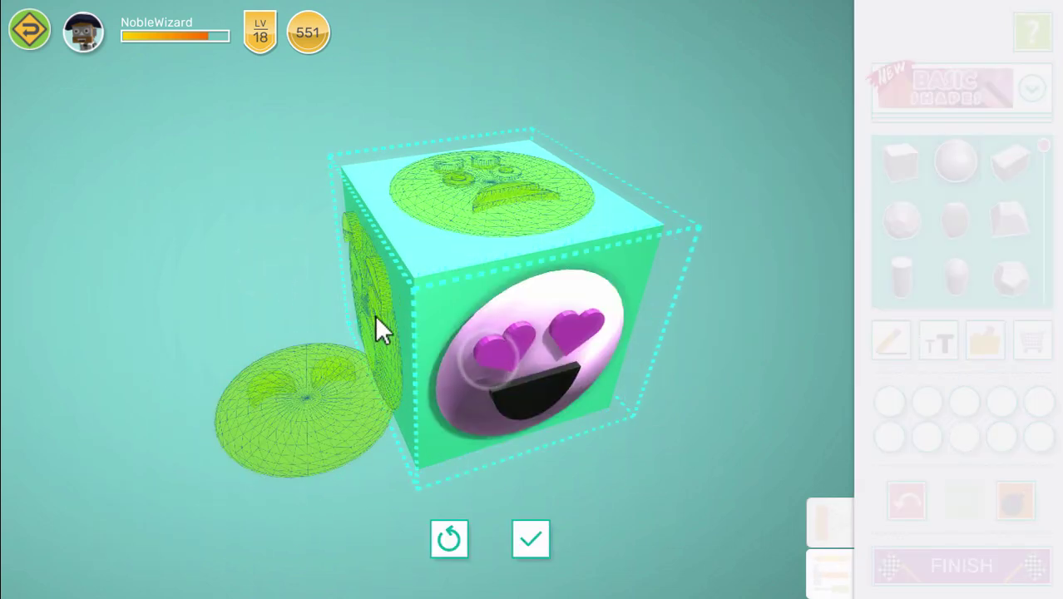
pyautogui.click(373, 313)
pyautogui.click(467, 222)
pyautogui.moveTo(635, 358); pyautogui.dragTo(433, 318)
pyautogui.click(434, 321)
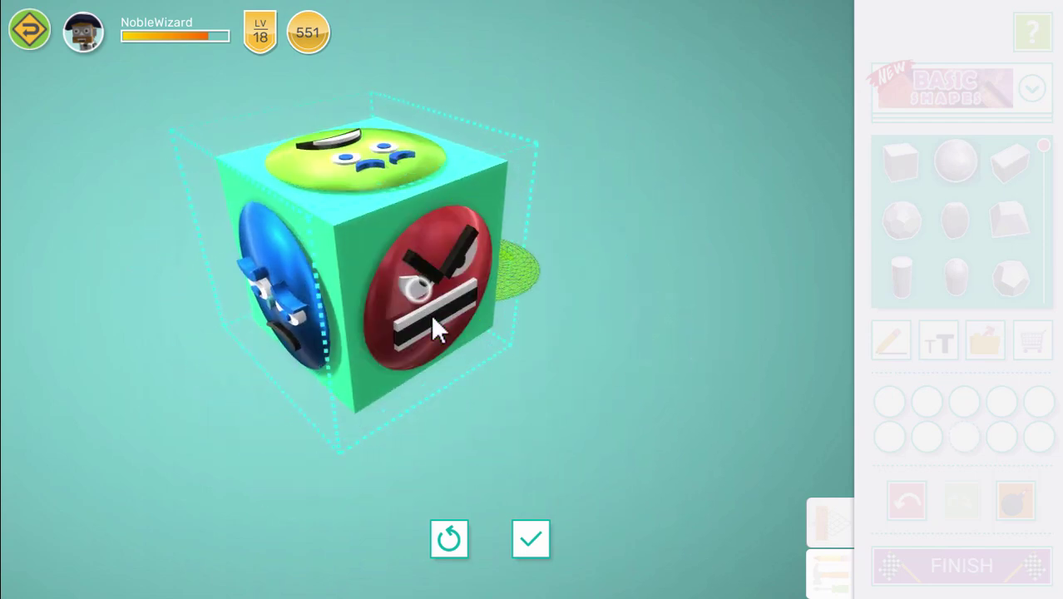
pyautogui.click(531, 541)
# Step: Turn on the magnet option for the linked cube and move it over the gold face, centring that face on its underside
pyautogui.moveTo(148, 493); pyautogui.dragTo(478, 250)
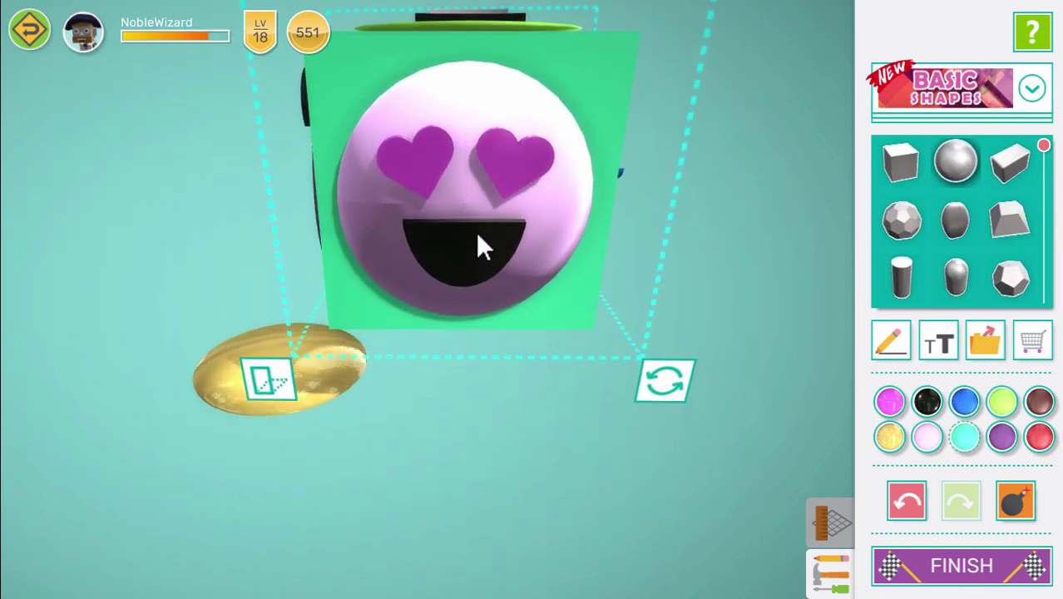
pyautogui.moveTo(510, 475); pyautogui.dragTo(278, 441)
pyautogui.click(271, 431)
pyautogui.moveTo(325, 398); pyautogui.dragTo(524, 375)
pyautogui.moveTo(508, 537); pyautogui.dragTo(515, 284)
pyautogui.moveTo(621, 398); pyautogui.dragTo(285, 122)
pyautogui.click(273, 76)
pyautogui.click(199, 141)
pyautogui.moveTo(499, 181); pyautogui.dragTo(372, 342)
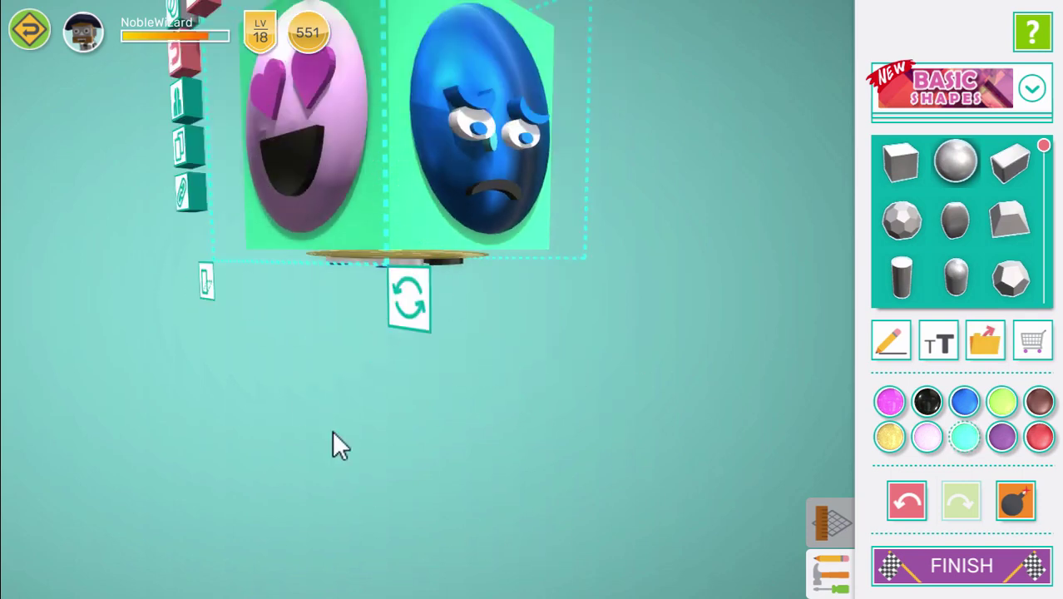
pyautogui.moveTo(332, 430); pyautogui.dragTo(434, 518)
pyautogui.scroll(-2, 245, 507)
pyautogui.moveTo(236, 496); pyautogui.dragTo(352, 489)
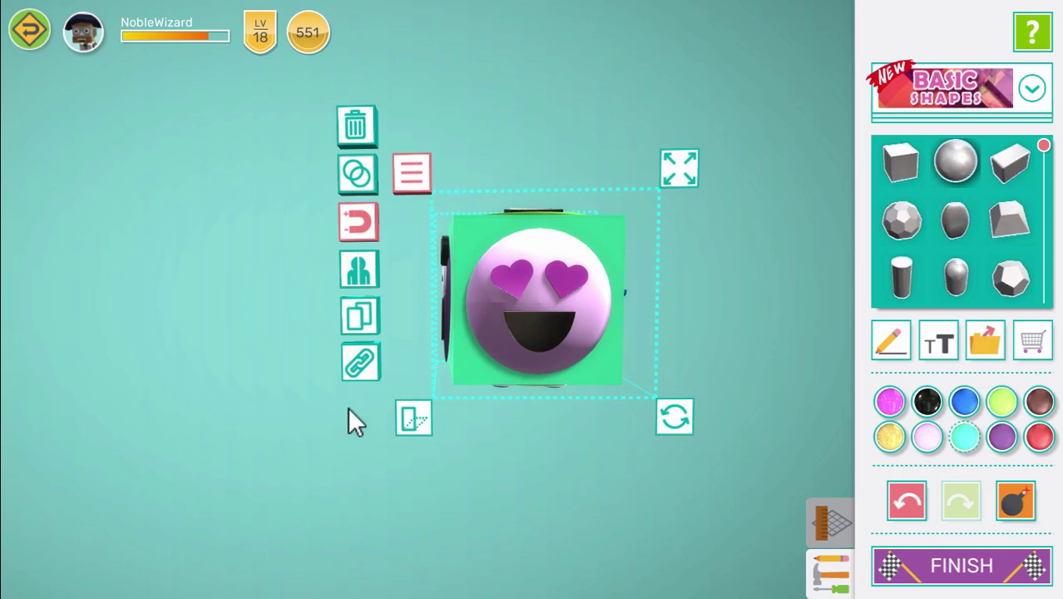
# Step: Link the gold face on the underside to the cube group and close the object's options
pyautogui.click(359, 363)
pyautogui.moveTo(657, 526); pyautogui.dragTo(583, 337)
pyautogui.click(550, 315)
pyautogui.click(529, 550)
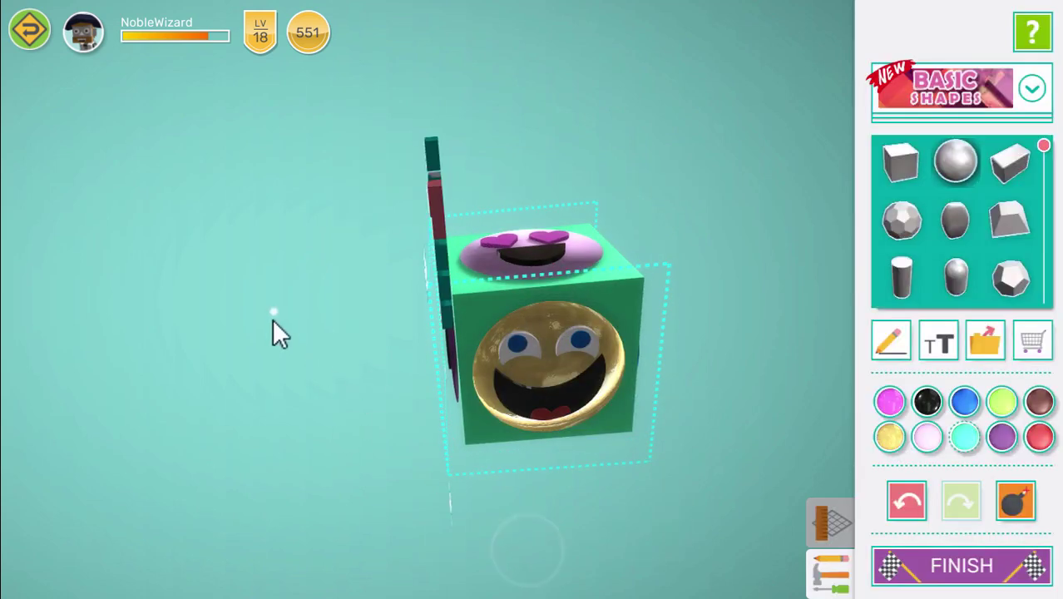
pyautogui.moveTo(272, 319); pyautogui.dragTo(231, 525)
pyautogui.click(390, 164)
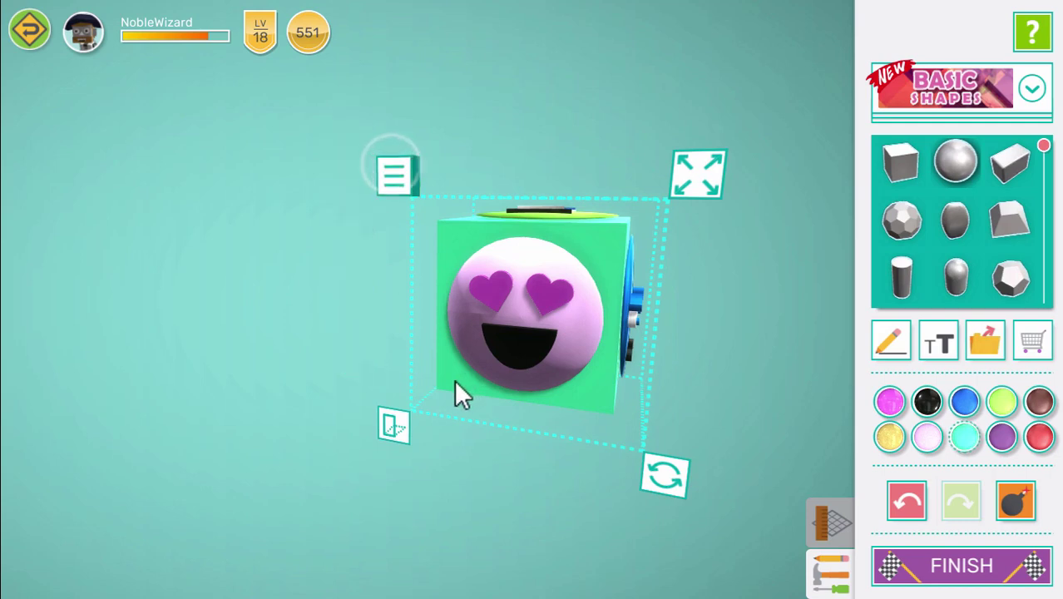
# Step: Rotate the fully linked emoji cube to turn its other faces into view
pyautogui.scroll(-2, 500, 388)
pyautogui.moveTo(522, 392); pyautogui.dragTo(416, 394, button='right')
pyautogui.moveTo(621, 323); pyautogui.dragTo(596, 408)
pyautogui.click(462, 335)
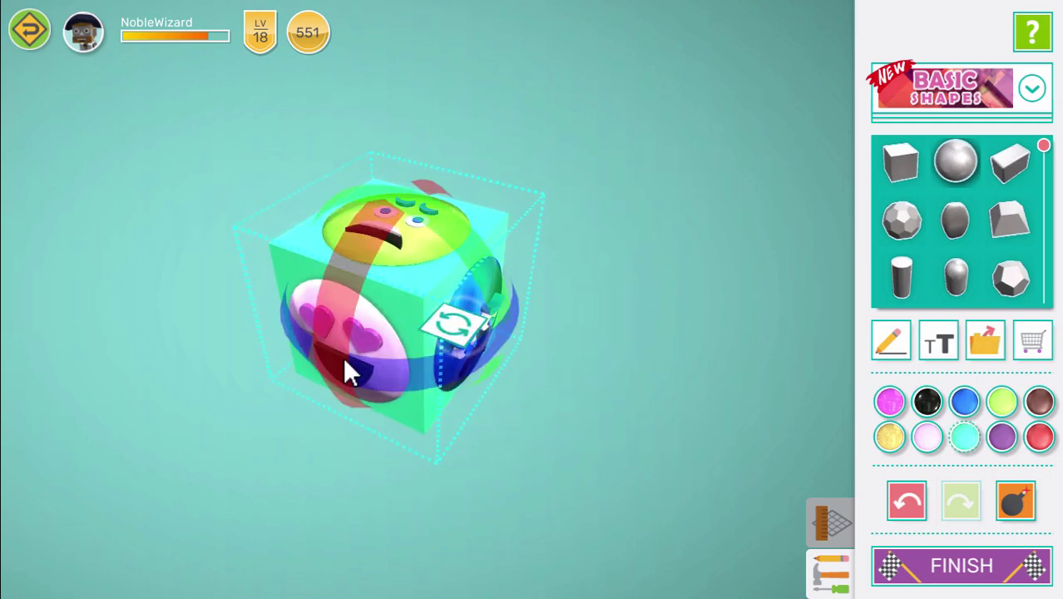
pyautogui.moveTo(336, 329); pyautogui.dragTo(480, 289)
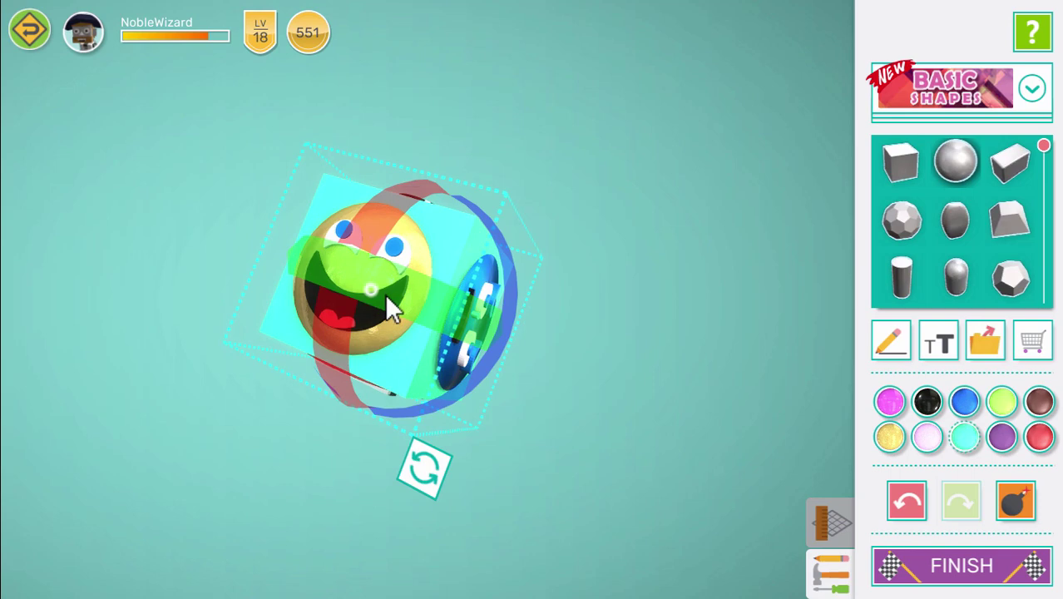